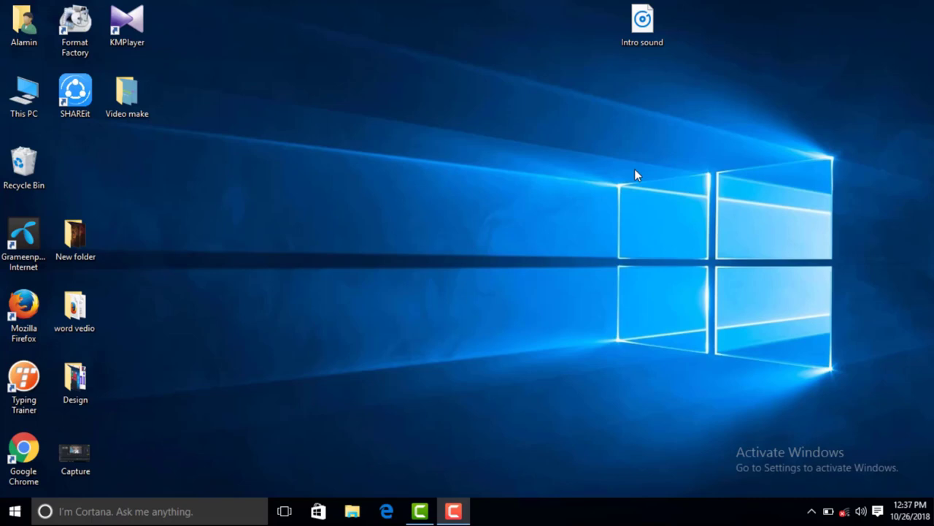
Open the Lowear Third folder inside the Project folder on the Work File (D:) drive in File Explorer.
{"action": "left_click", "coordinate": [420, 511]}
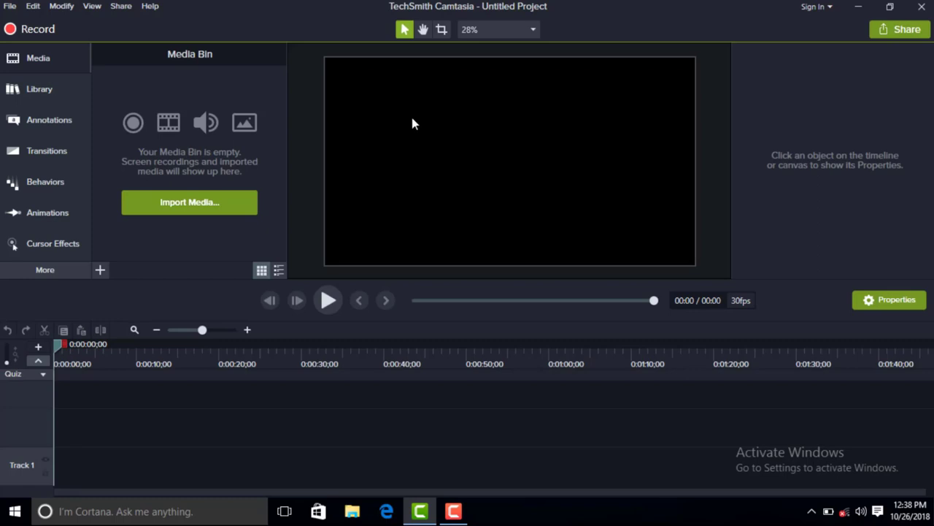
{"action": "left_click", "coordinate": [420, 511]}
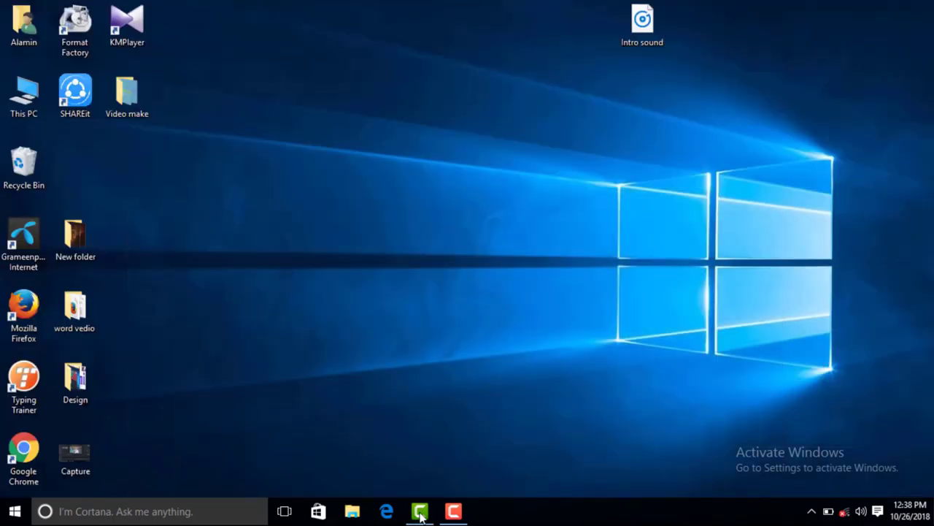
{"action": "double_click", "coordinate": [24, 94]}
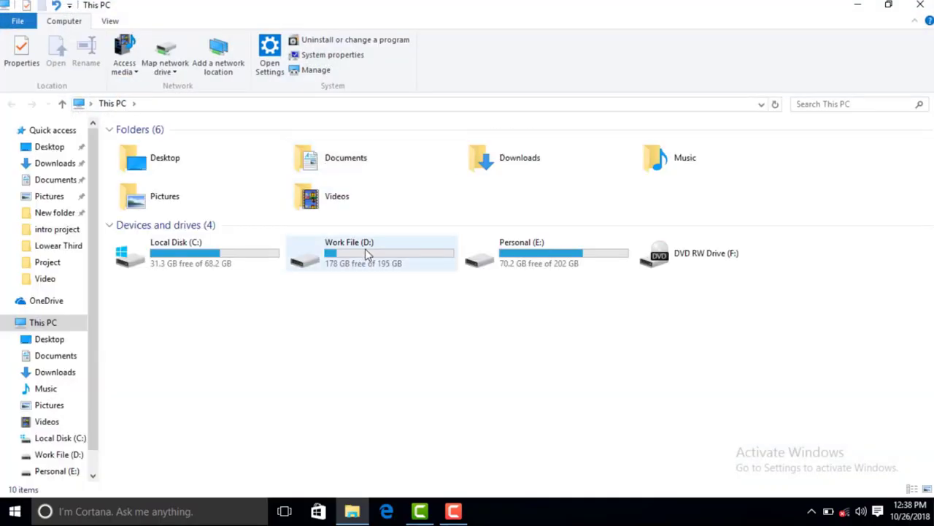
{"action": "double_click", "coordinate": [367, 253]}
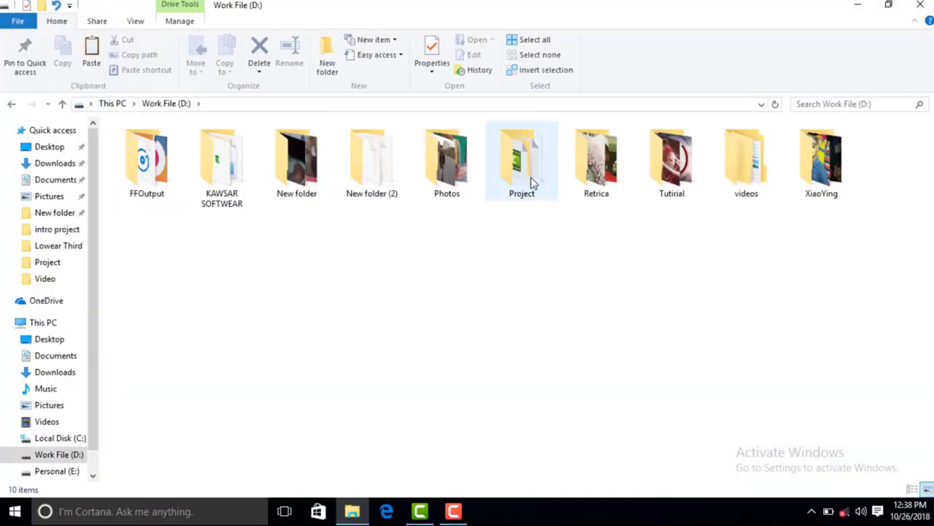
{"action": "double_click", "coordinate": [522, 164]}
{"action": "double_click", "coordinate": [222, 160]}
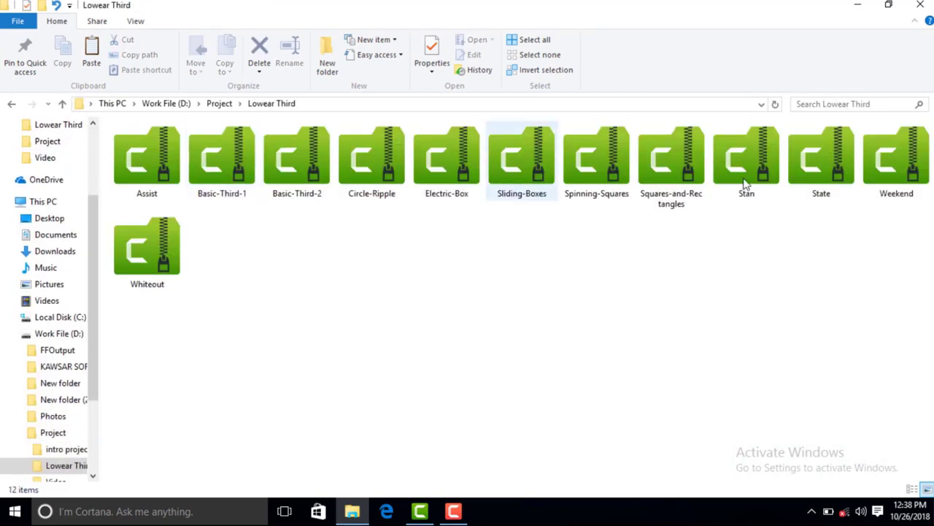
Open the Weekend lower-third file from the folder in Camtasia and import it into the library.
{"action": "left_click", "coordinate": [767, 183]}
{"action": "left_click", "coordinate": [822, 175]}
{"action": "left_click", "coordinate": [876, 179]}
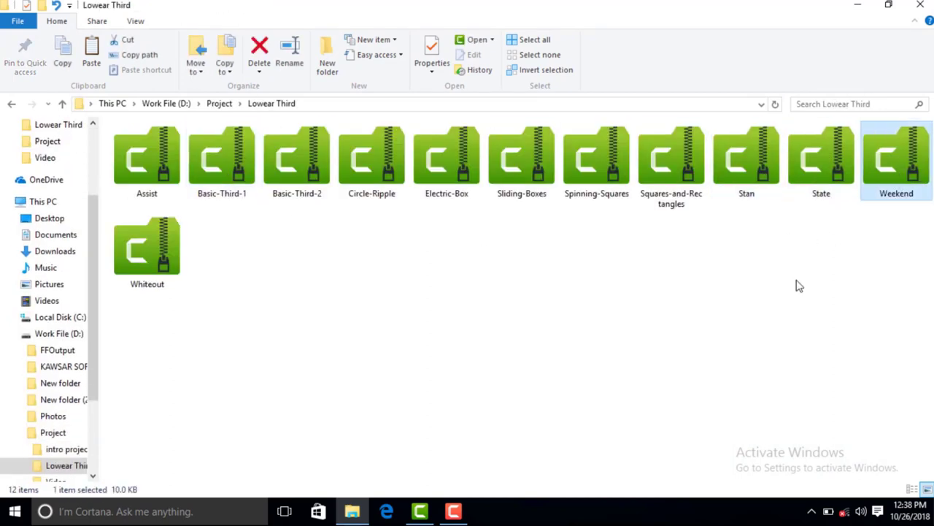
{"action": "right_click", "coordinate": [908, 163]}
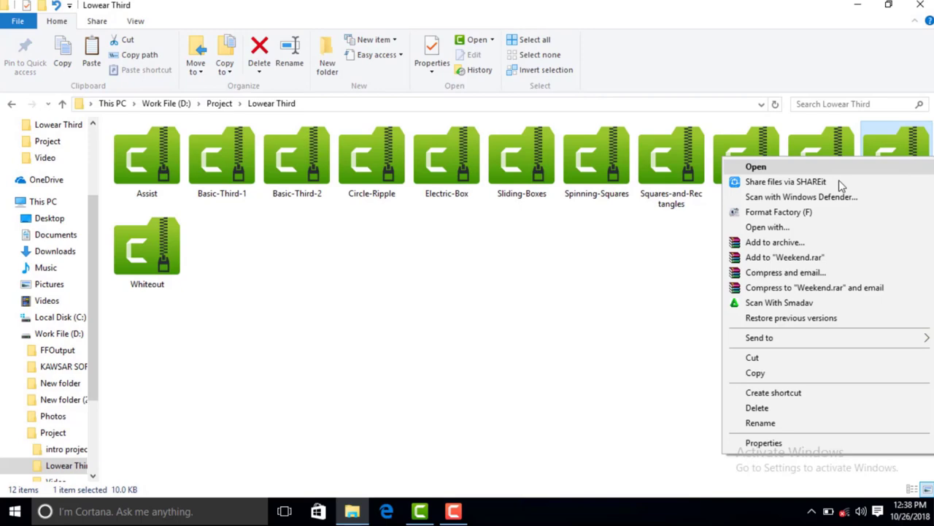
{"action": "left_click", "coordinate": [800, 170]}
{"action": "left_click", "coordinate": [459, 270]}
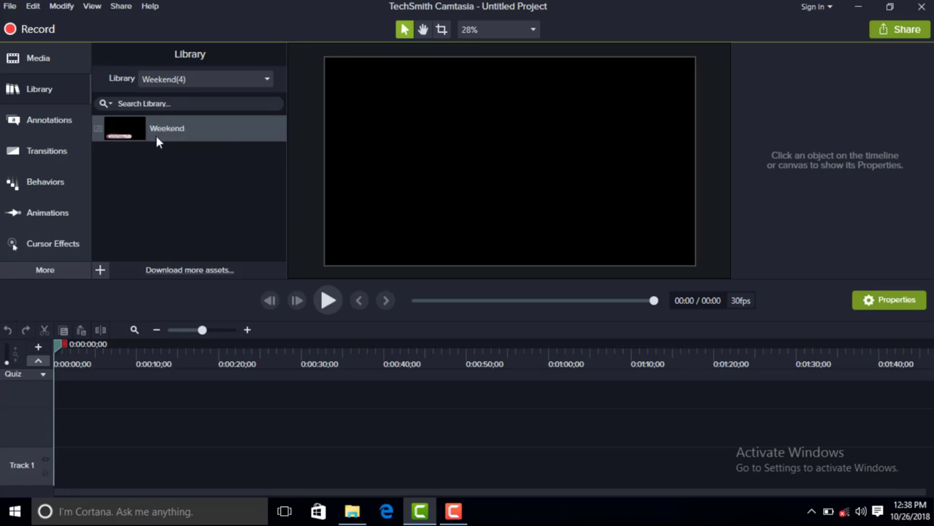
Place the Weekend lower third on Track 2 and play through its animation.
{"action": "left_click_drag", "start_coordinate": [156, 138], "coordinate": [80, 438]}
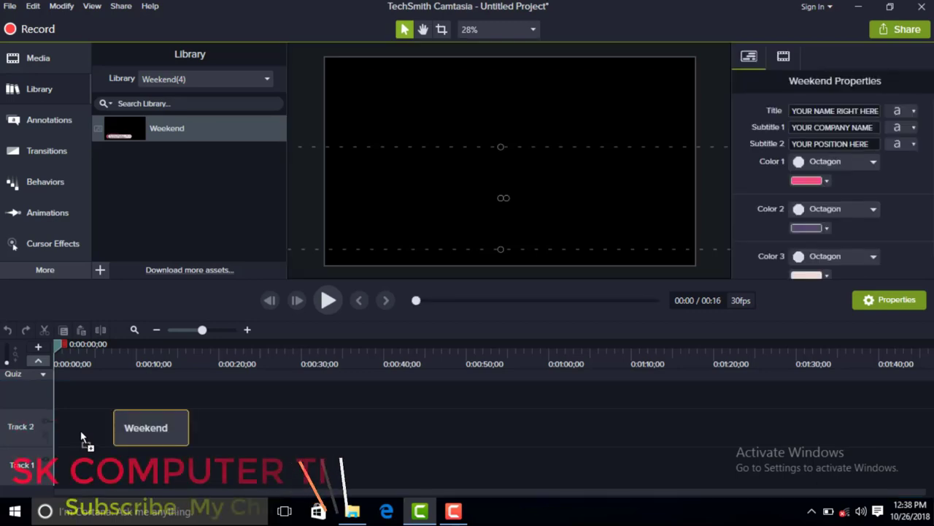
{"action": "left_click", "coordinate": [116, 358]}
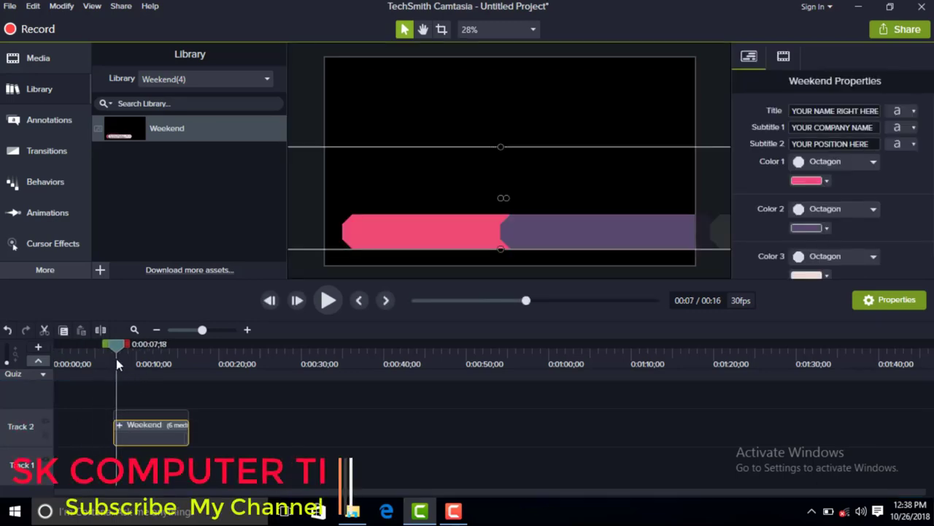
{"action": "left_click", "coordinate": [329, 302]}
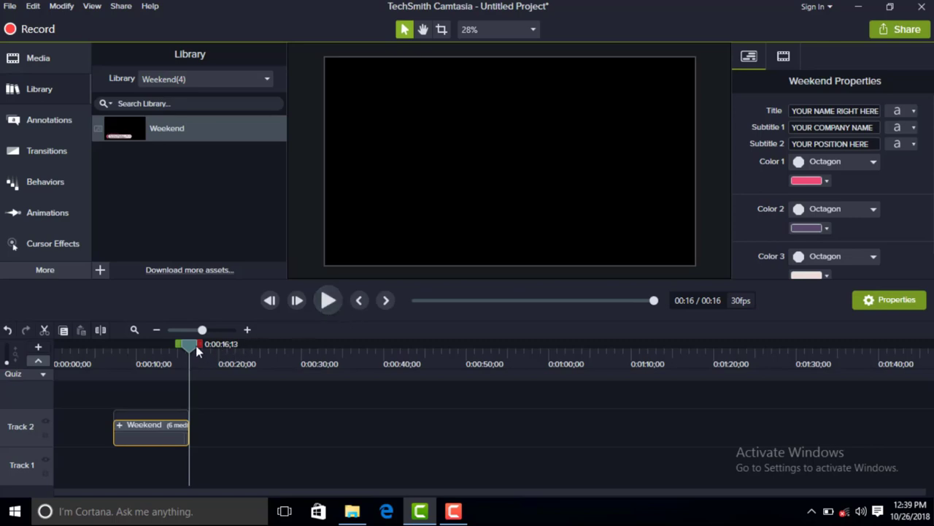
{"action": "left_click_drag", "start_coordinate": [195, 346], "coordinate": [152, 351]}
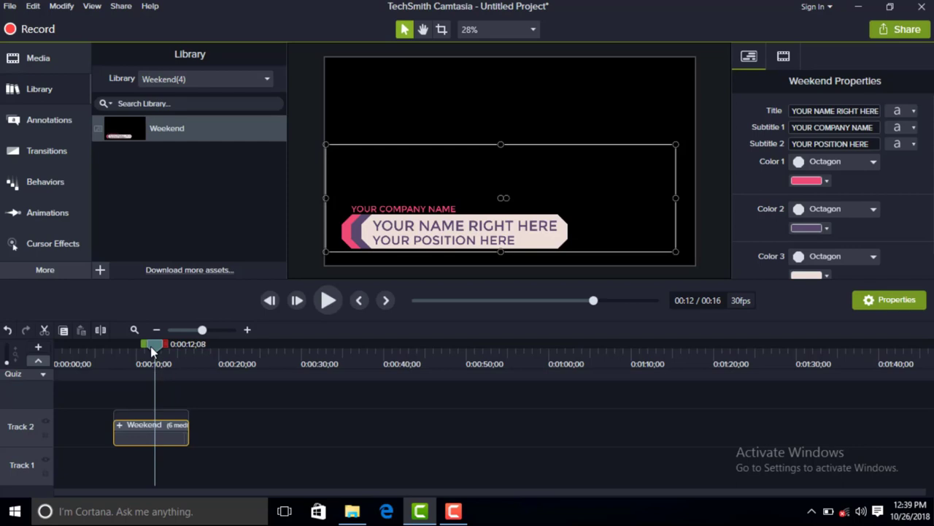
{"action": "left_click_drag", "start_coordinate": [151, 346], "coordinate": [146, 346]}
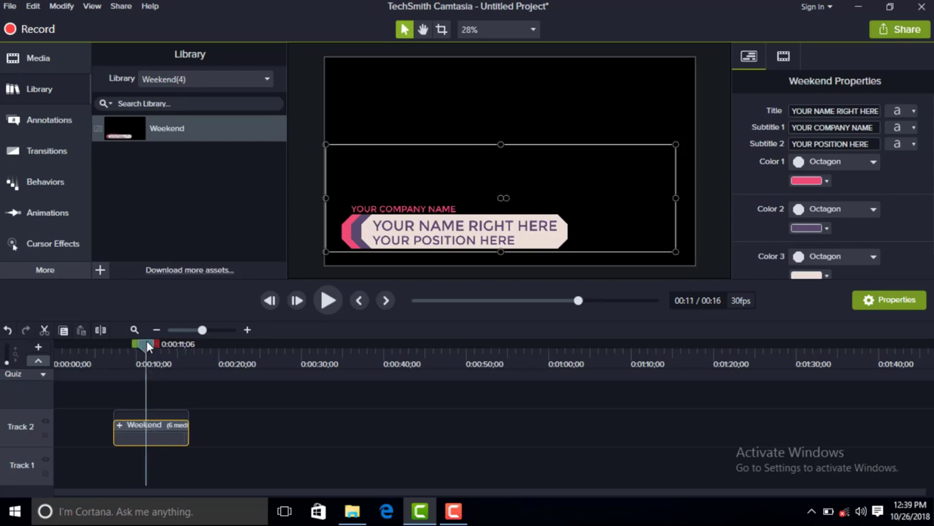
Switch back to the Lowear Third folder and import the Electric-Box file into the Camtasia library.
{"action": "key", "text": "alt+Tab"}
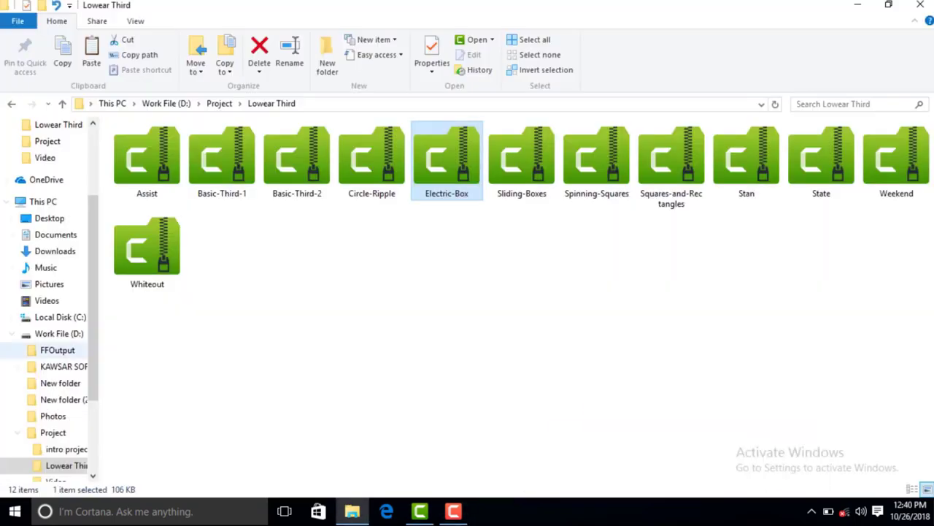
{"action": "double_click", "coordinate": [440, 175]}
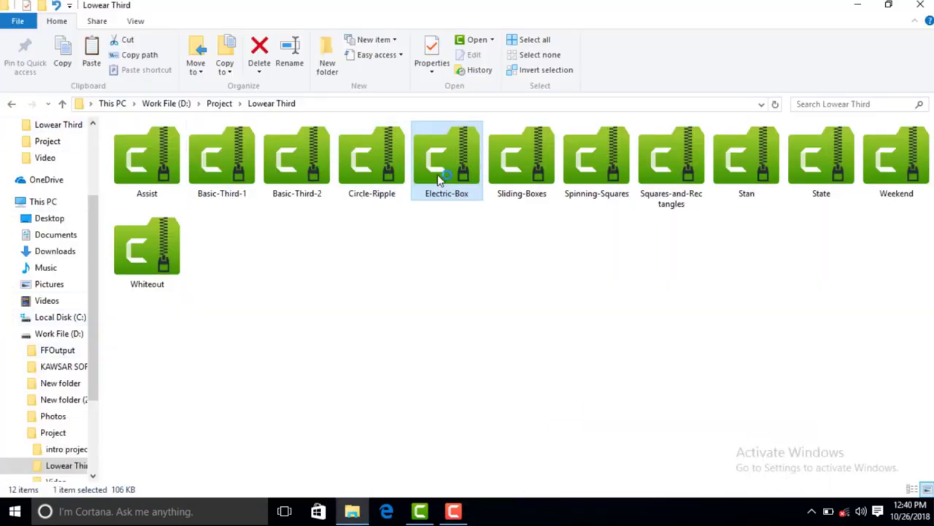
{"action": "left_click", "coordinate": [473, 273]}
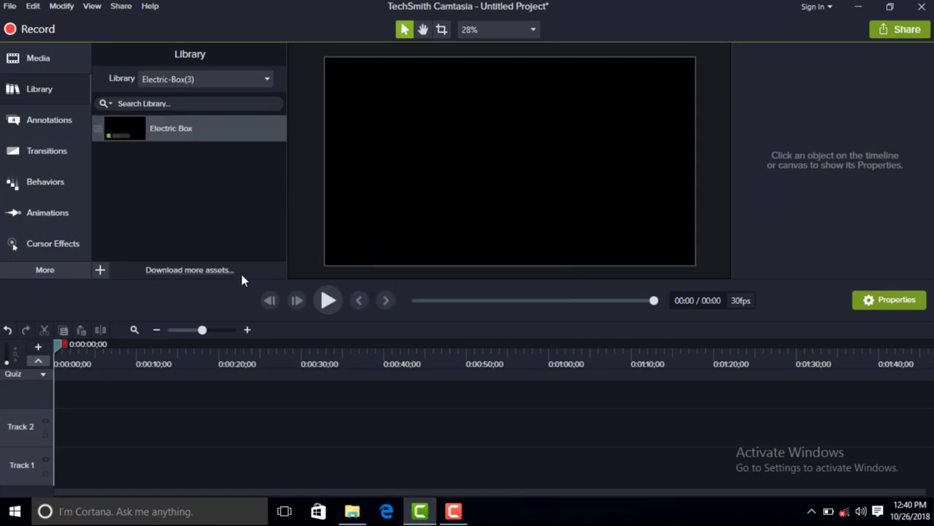
Add the Electric Box lower third at the start of Track 2 and play through its animation.
{"action": "left_click_drag", "start_coordinate": [159, 137], "coordinate": [57, 422]}
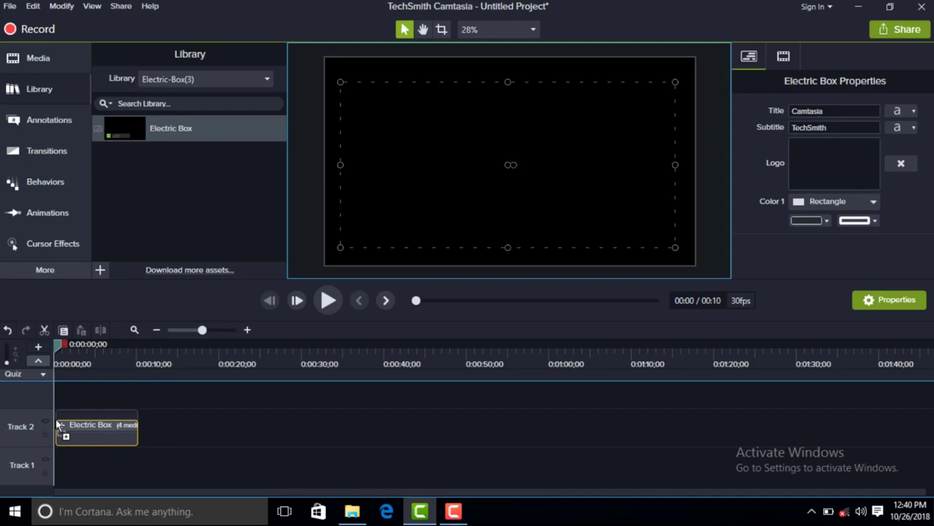
{"action": "left_click", "coordinate": [64, 352]}
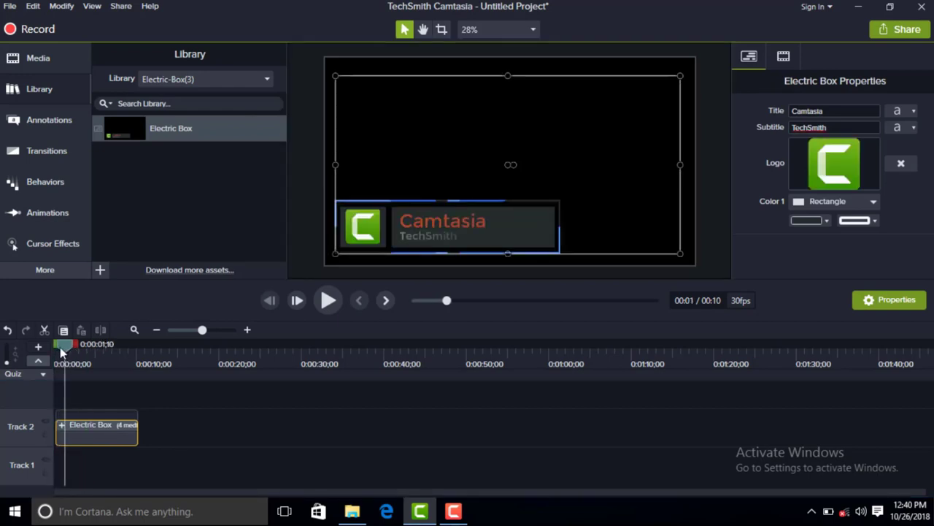
{"action": "left_click", "coordinate": [321, 305]}
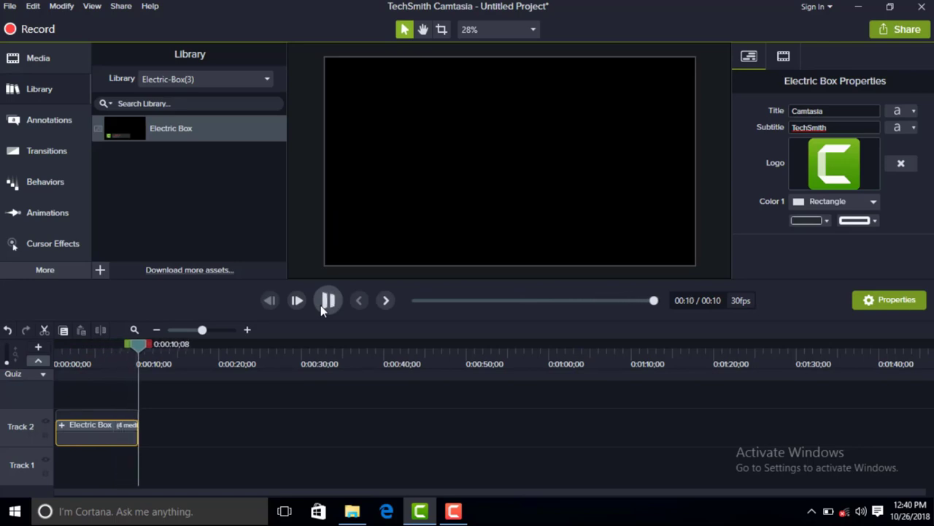
{"action": "left_click_drag", "start_coordinate": [139, 349], "coordinate": [103, 357]}
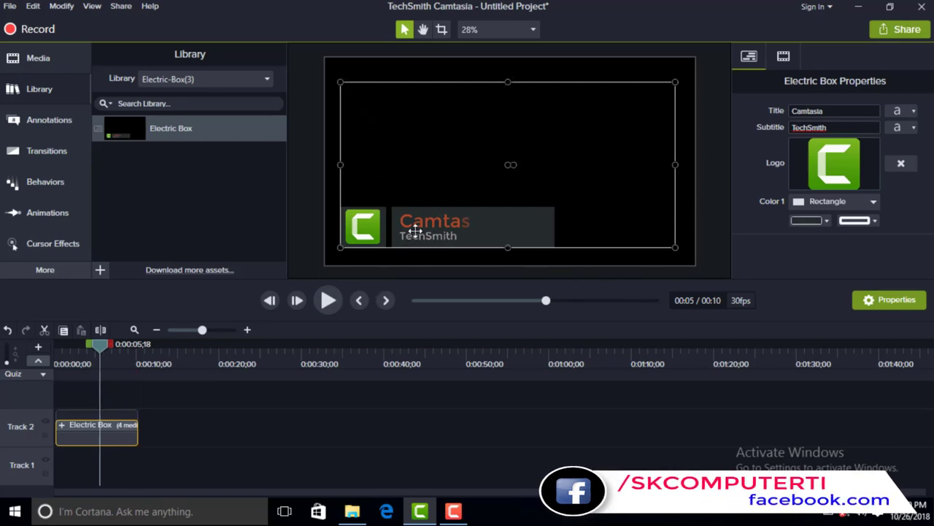
Move the Electric Box lower third close to the canvas's lower-left corner and scale it down proportionally.
{"action": "left_click_drag", "start_coordinate": [416, 232], "coordinate": [406, 240]}
{"action": "key", "text": "Right"}
{"action": "key", "text": "Right"}
{"action": "key", "text": "Right"}
{"action": "key", "text": "Right"}
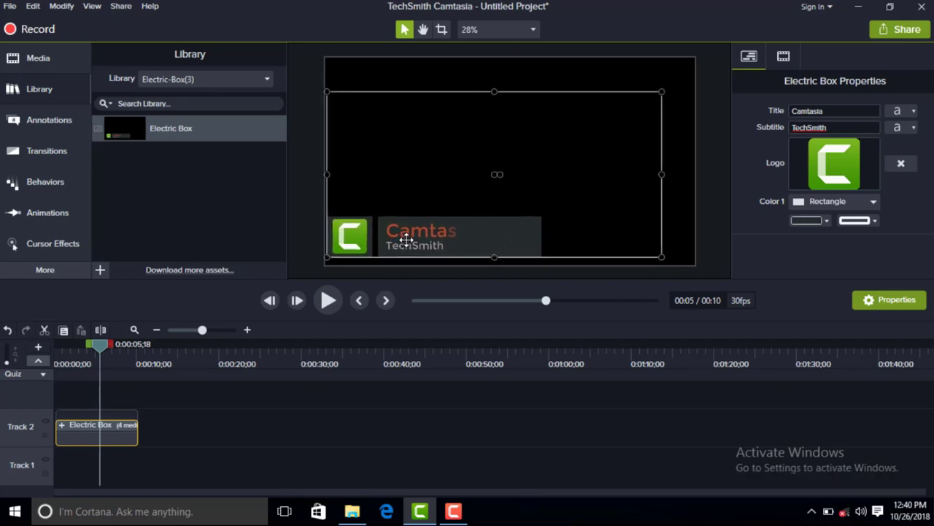
{"action": "key", "text": "Down"}
{"action": "key", "text": "Down"}
{"action": "key", "text": "Down"}
{"action": "key", "text": "Down"}
{"action": "key", "text": "Right"}
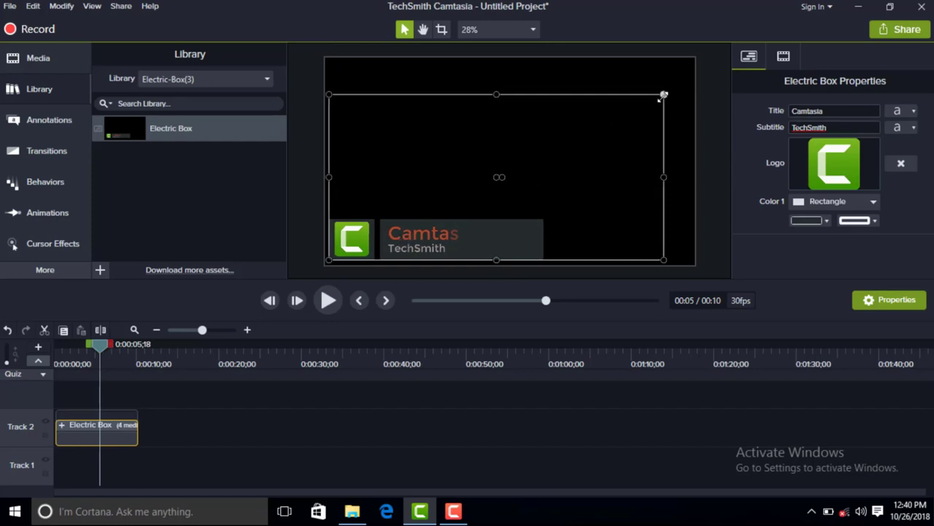
{"action": "left_click_drag", "start_coordinate": [663, 96], "coordinate": [603, 168]}
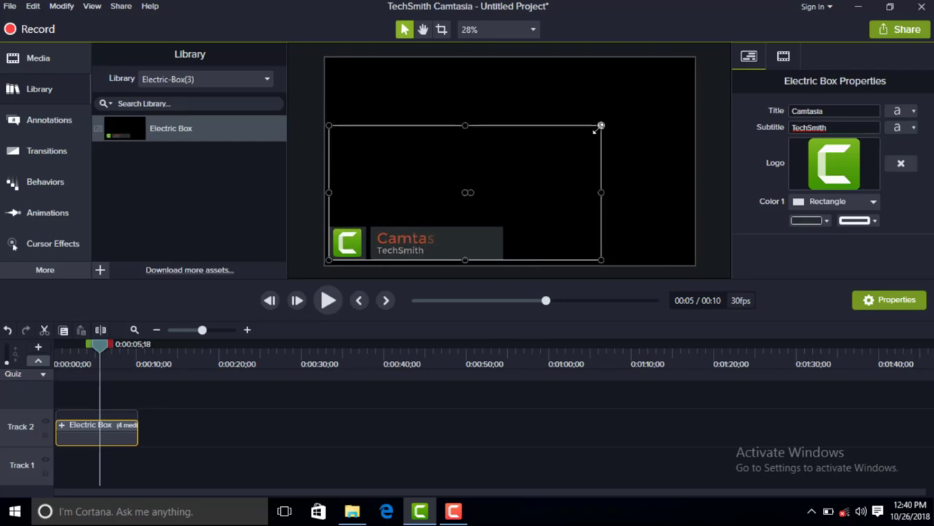
{"action": "left_click_drag", "start_coordinate": [597, 129], "coordinate": [599, 128]}
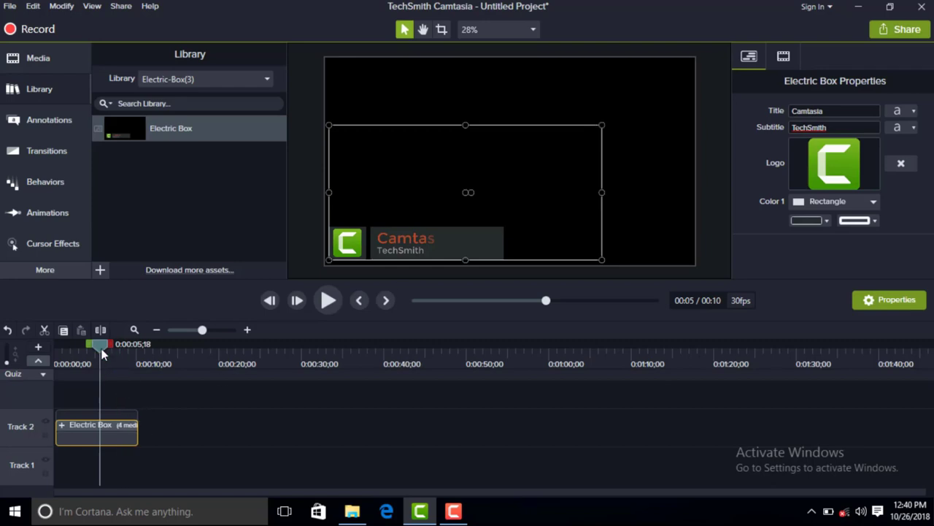
Set the playhead to 0:00:04;26 and change the Electric Box title to FACEBOOK.
{"action": "mouse_move", "coordinate": [102, 353]}
{"action": "left_mouse_down"}
{"action": "mouse_move", "coordinate": [95, 347]}
{"action": "mouse_move", "coordinate": [106, 347]}
{"action": "left_mouse_up"}
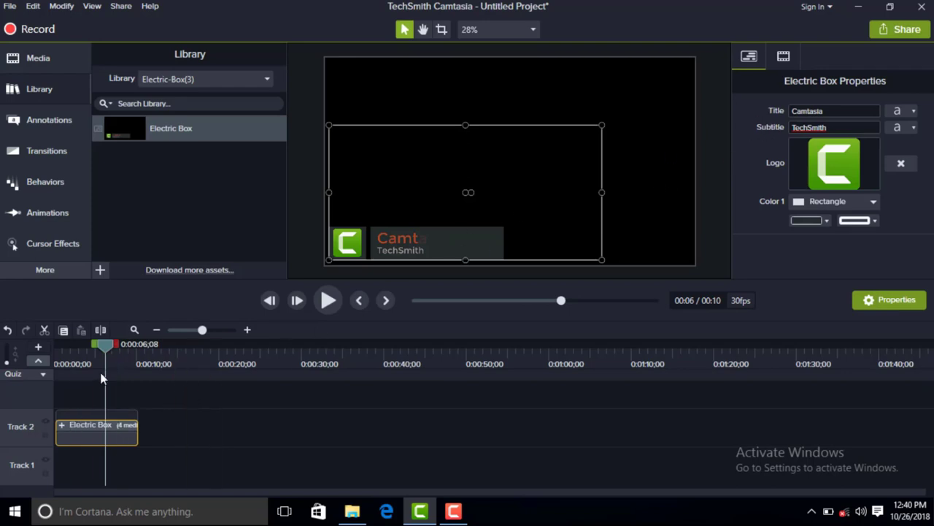
{"action": "mouse_move", "coordinate": [106, 349]}
{"action": "left_mouse_down"}
{"action": "mouse_move", "coordinate": [123, 347]}
{"action": "mouse_move", "coordinate": [94, 336]}
{"action": "left_mouse_up"}
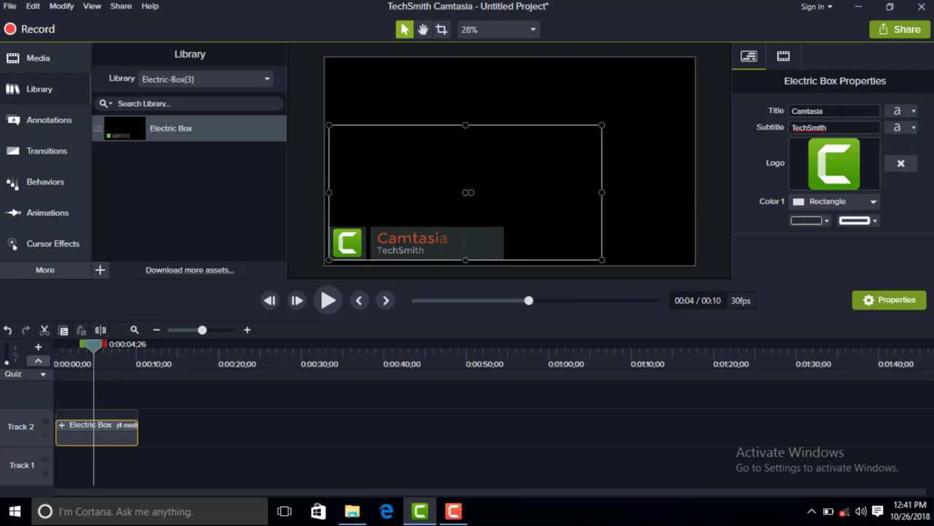
{"action": "left_click", "coordinate": [848, 111]}
{"action": "left_click", "coordinate": [847, 111]}
{"action": "left_click_drag", "start_coordinate": [837, 114], "coordinate": [791, 113]}
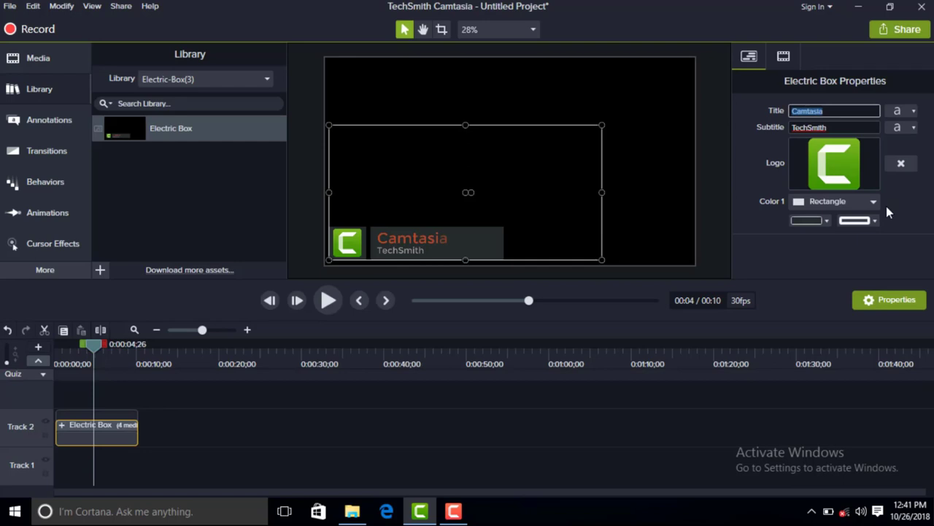
{"action": "type", "text": "FAQ"}
{"action": "type", "text": "EBOOK"}
{"action": "key", "text": "Tab"}
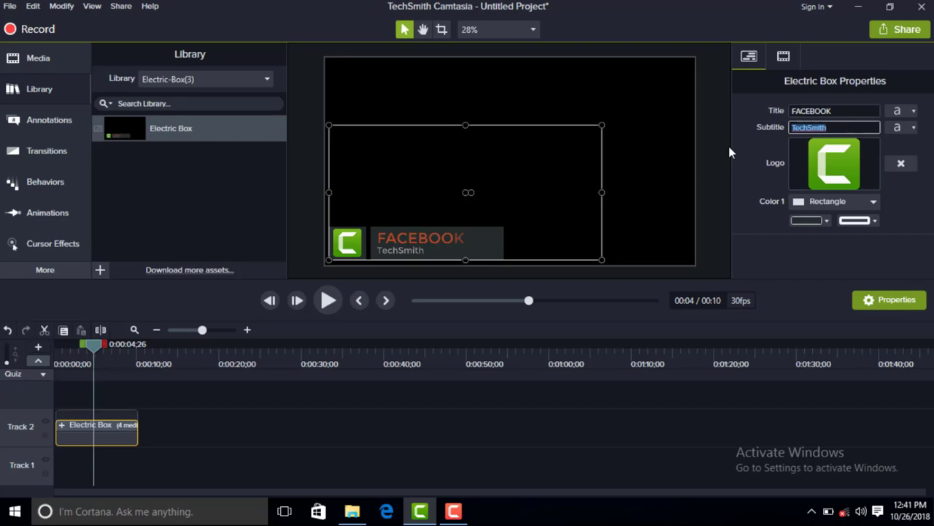
Set the Electric Box subtitle to facebook.com/skcomputerti.
{"action": "type", "text": "FA"}
{"action": "key", "text": "BackSpace"}
{"action": "key", "text": "BackSpace"}
{"action": "type", "text": "face"}
{"action": "type", "text": "bo"}
{"action": "key", "text": "BackSpace"}
{"action": "key", "text": "BackSpace"}
{"action": "type", "text": "book.com/skcomputertt"}
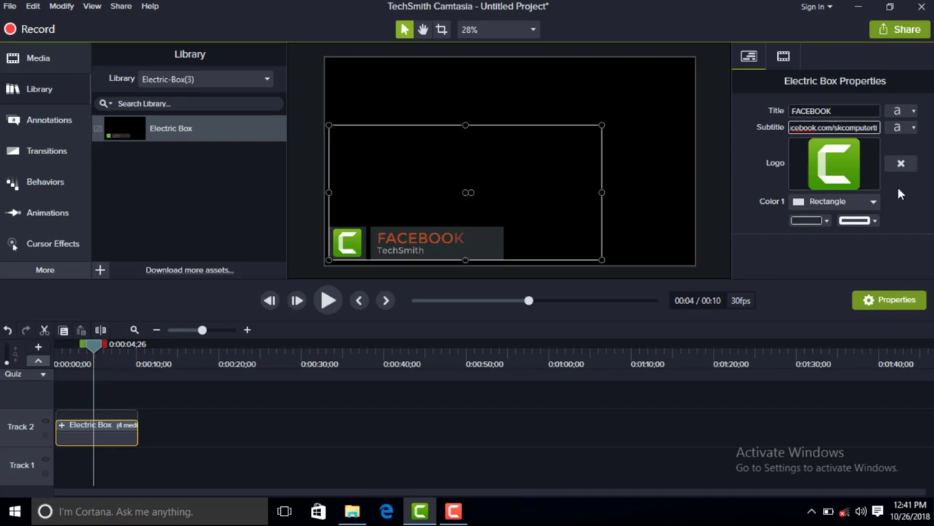
{"action": "left_click", "coordinate": [898, 187]}
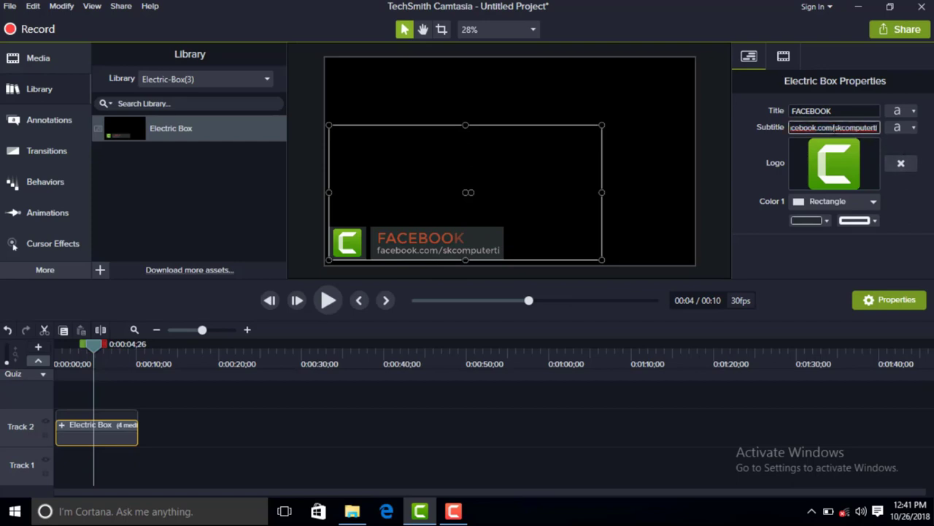
Shorten the Electric Box subtitle to skcomputerti and remove the default Camtasia logo.
{"action": "key", "text": "ctrl+a"}
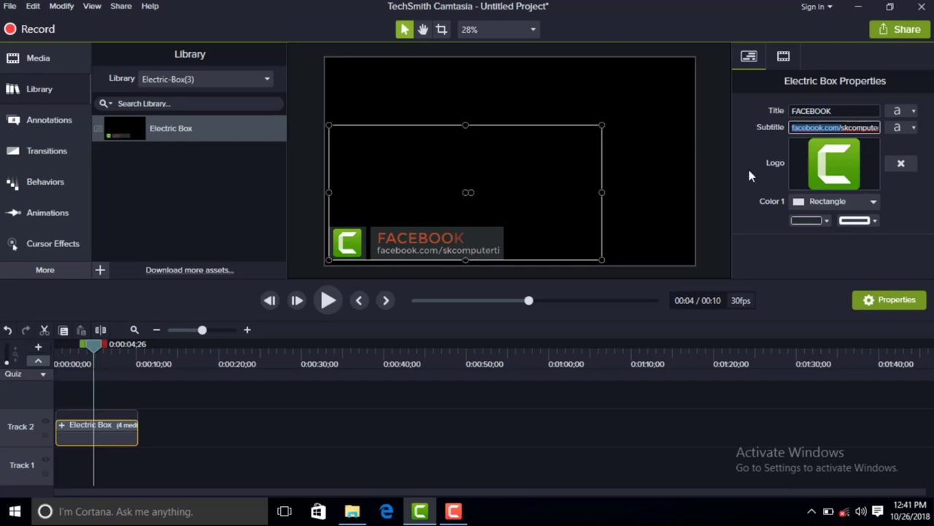
{"action": "key", "text": "ctrl+z"}
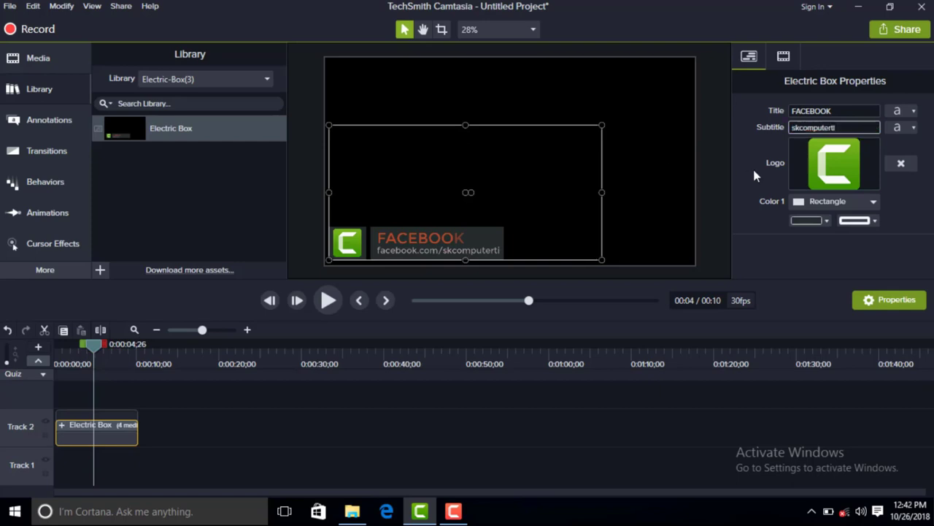
{"action": "left_click", "coordinate": [855, 230]}
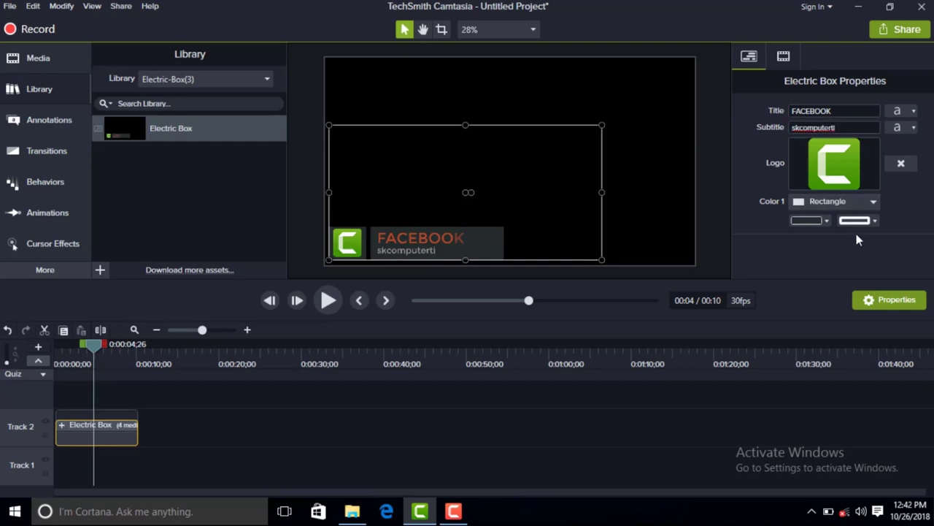
{"action": "double_click", "coordinate": [854, 128]}
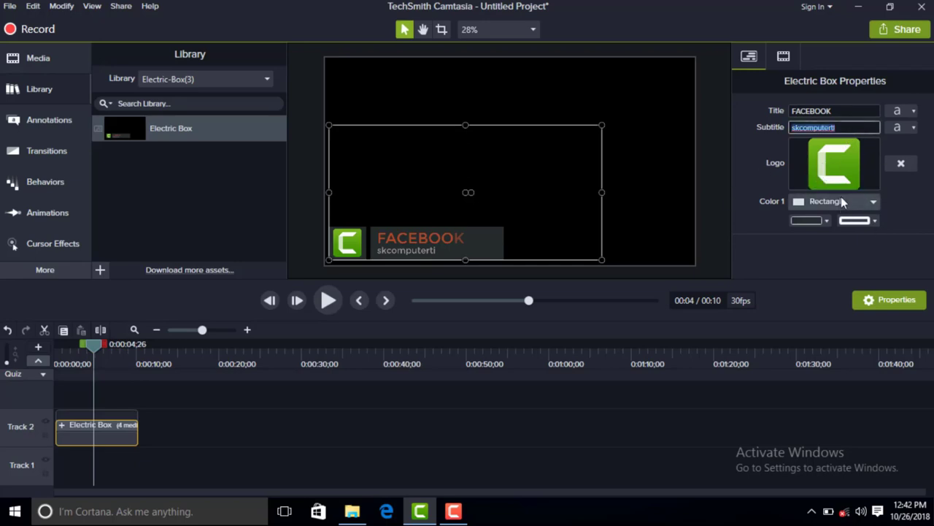
{"action": "left_click", "coordinate": [902, 164]}
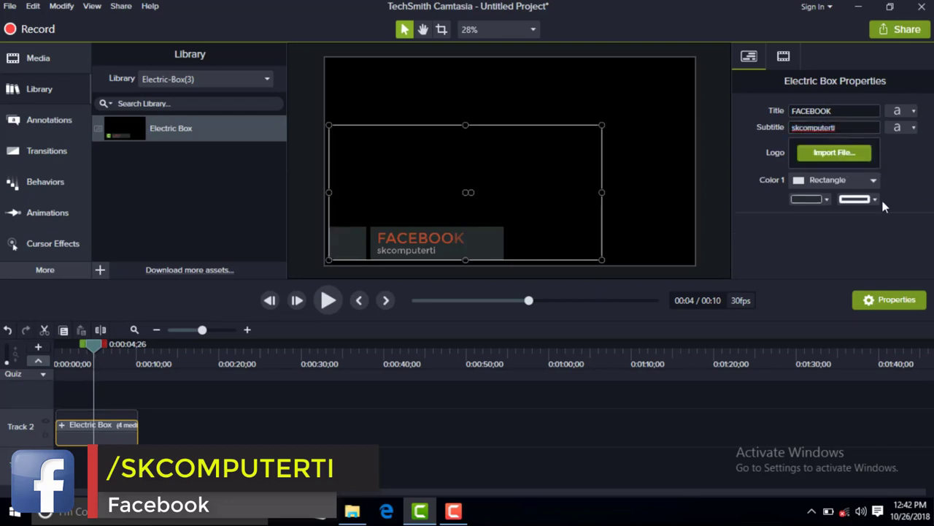
Import official-facebook-clipart-png-12.jpg from the Project folder on Work File (D:) as the Electric Box logo.
{"action": "left_click", "coordinate": [825, 157]}
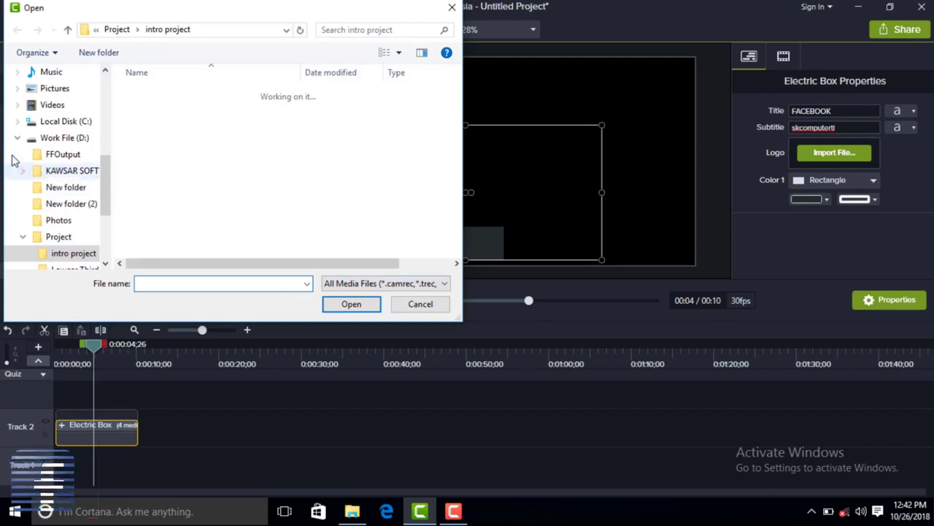
{"action": "left_click_drag", "start_coordinate": [108, 194], "coordinate": [109, 150]}
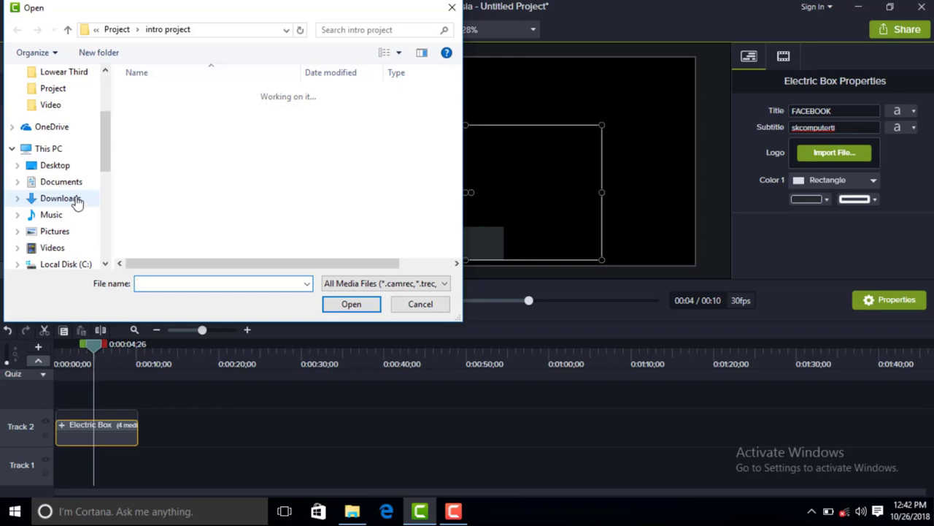
{"action": "left_click", "coordinate": [57, 166]}
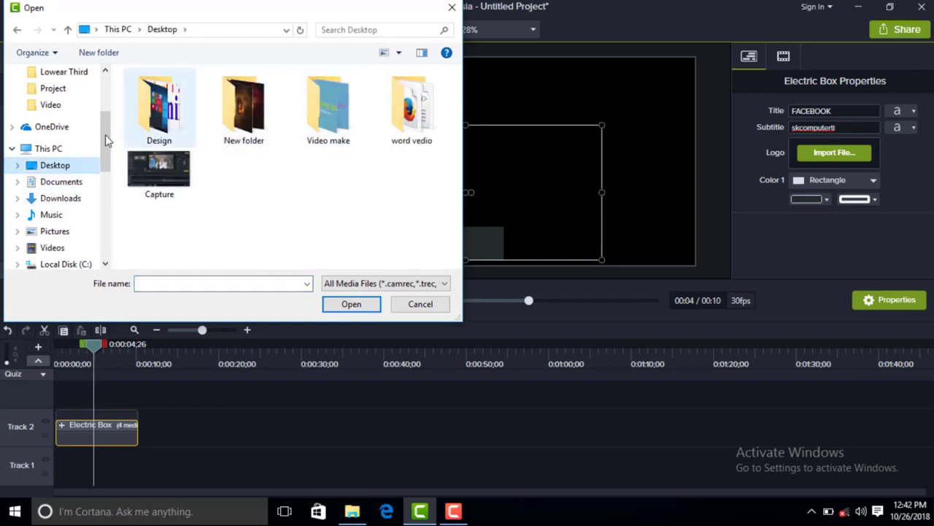
{"action": "left_click", "coordinate": [52, 148]}
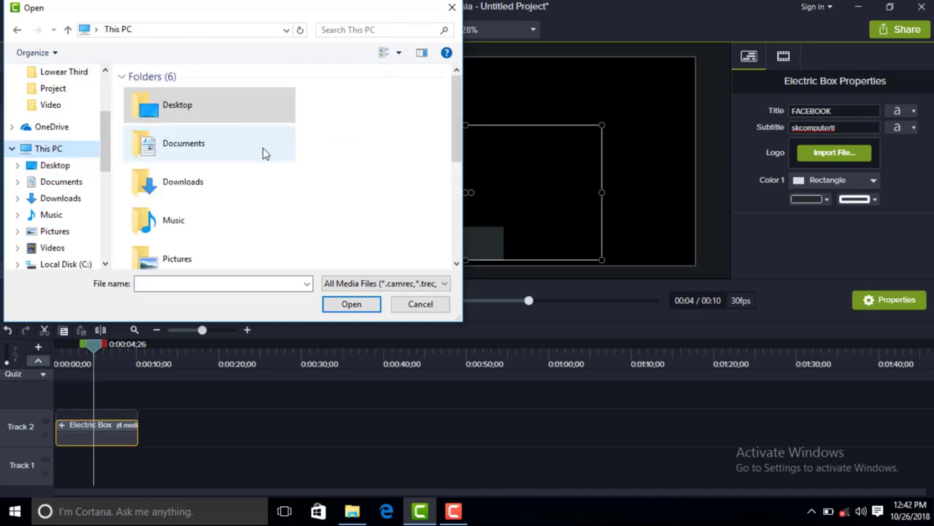
{"action": "scroll", "coordinate": [197, 179], "scroll_direction": "down", "scroll_amount": 3}
{"action": "double_click", "coordinate": [202, 213]}
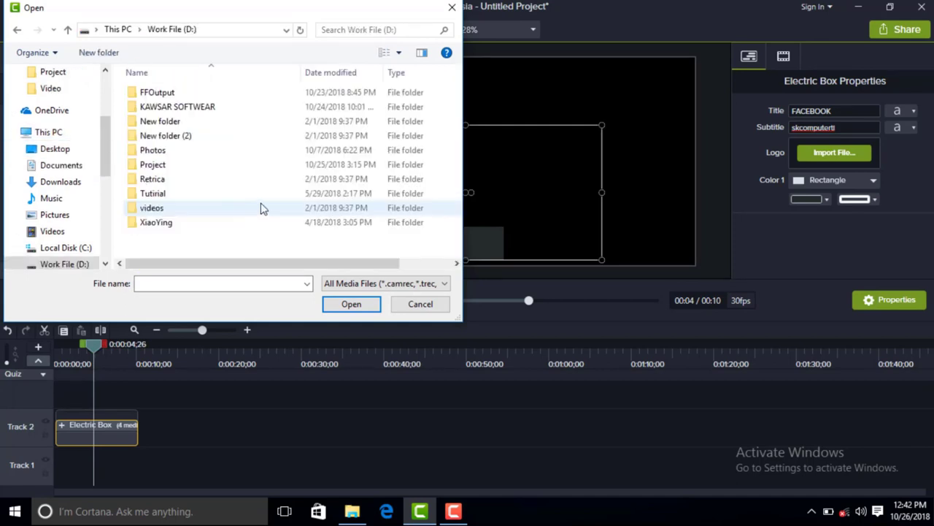
{"action": "double_click", "coordinate": [186, 164]}
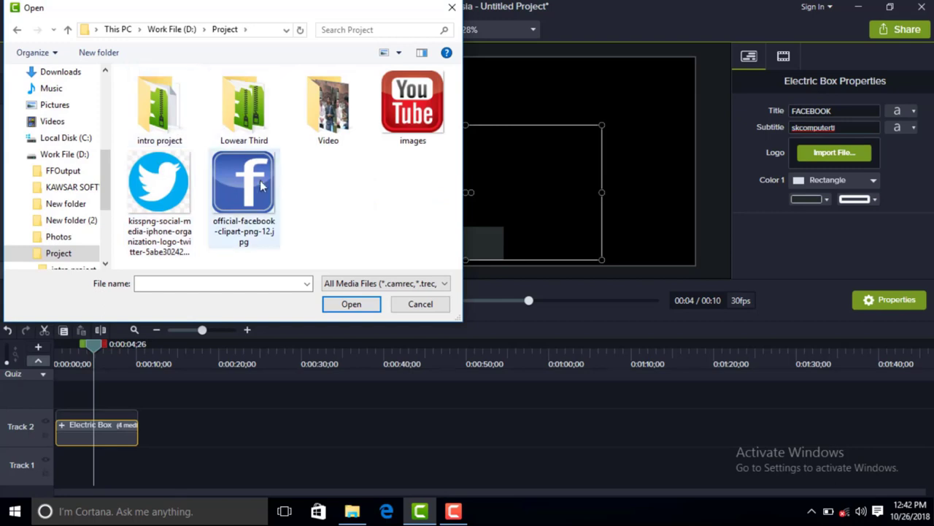
{"action": "left_click", "coordinate": [260, 186]}
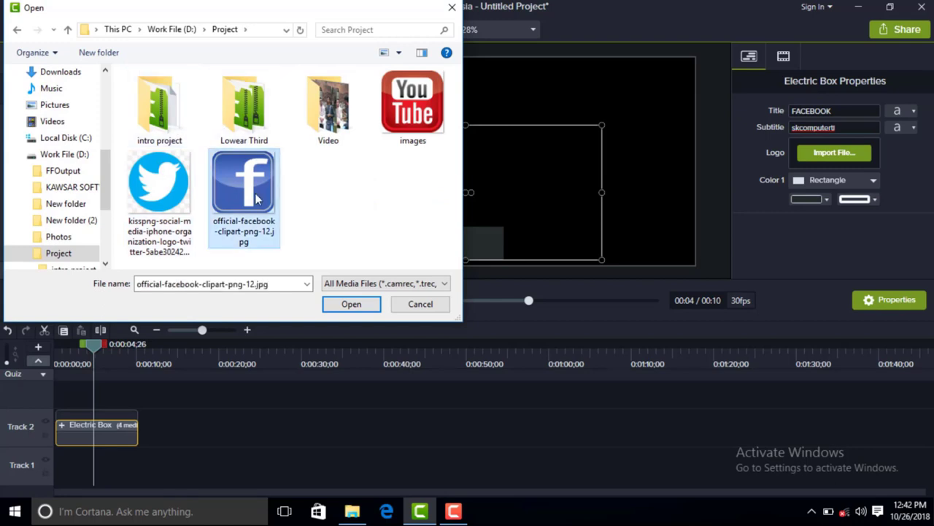
{"action": "left_click", "coordinate": [349, 303]}
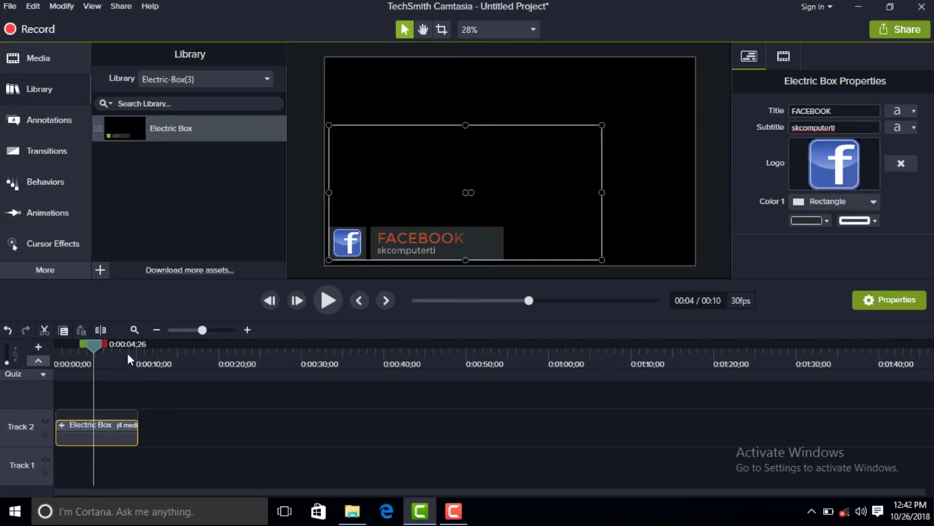
Play back the lower third with its new logo, set the playhead to 0:00:05;20 and look over the title's text formatting options.
{"action": "left_click_drag", "start_coordinate": [99, 349], "coordinate": [83, 349]}
{"action": "left_click", "coordinate": [329, 300]}
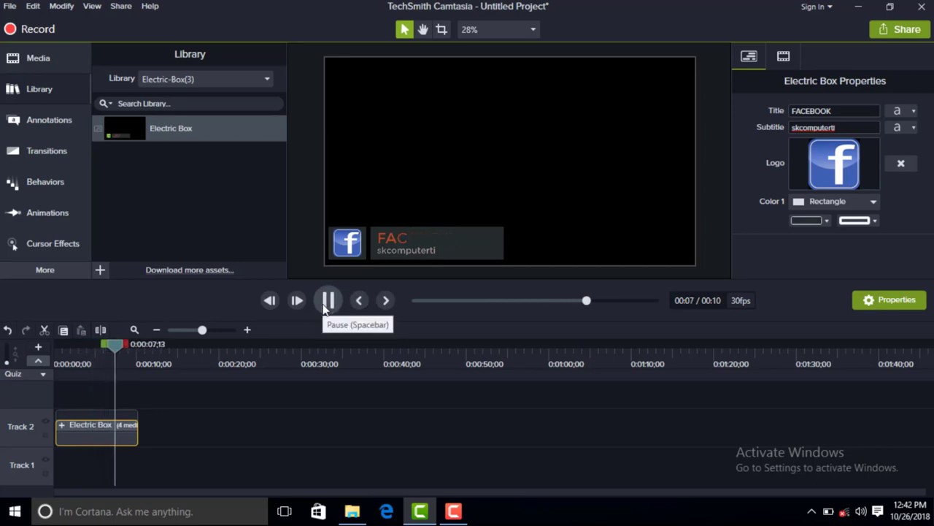
{"action": "left_click", "coordinate": [330, 301]}
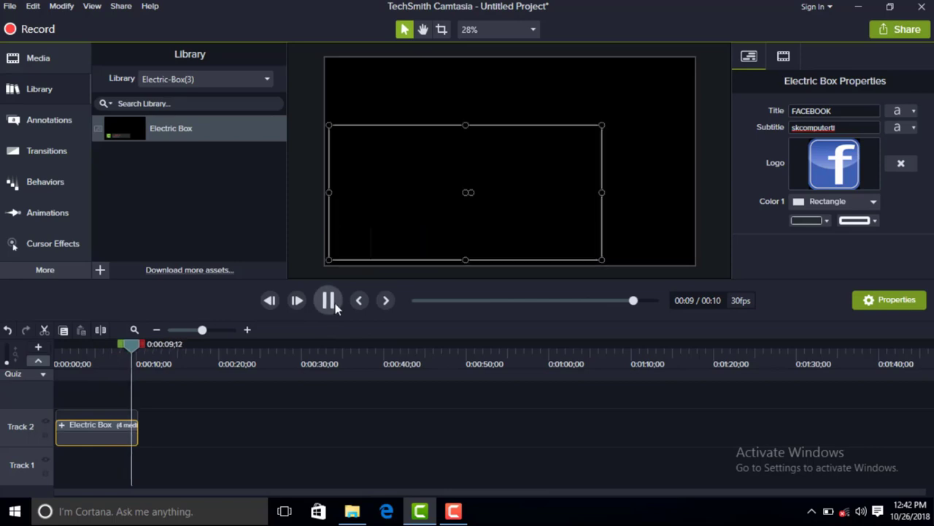
{"action": "left_click_drag", "start_coordinate": [120, 357], "coordinate": [100, 365]}
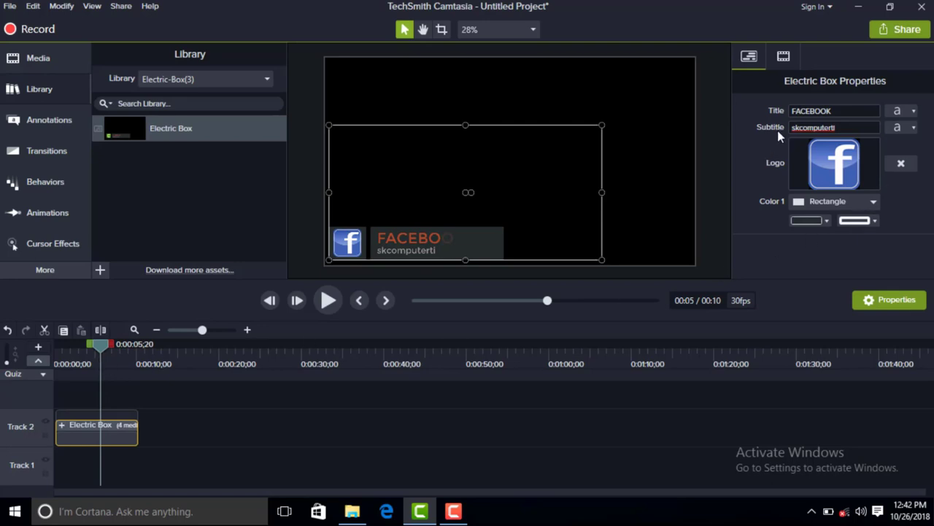
{"action": "left_click", "coordinate": [913, 111]}
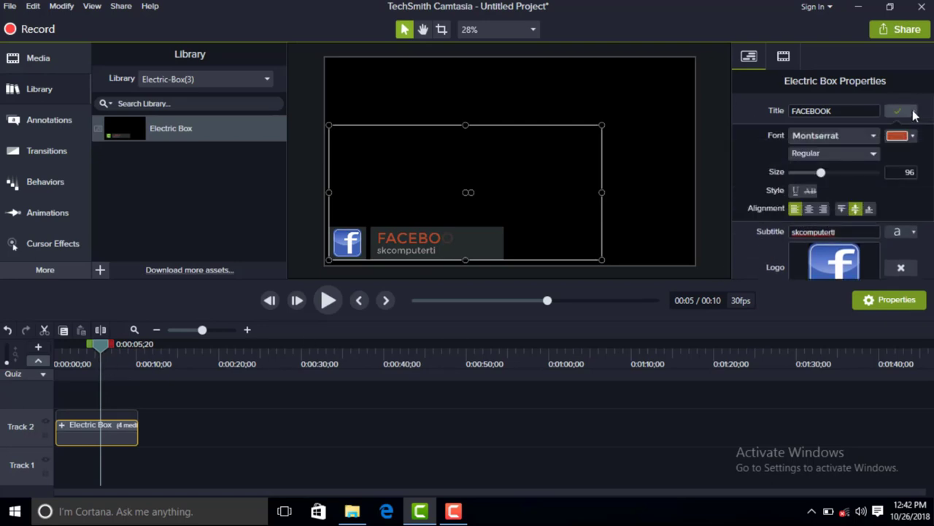
{"action": "left_click", "coordinate": [913, 111]}
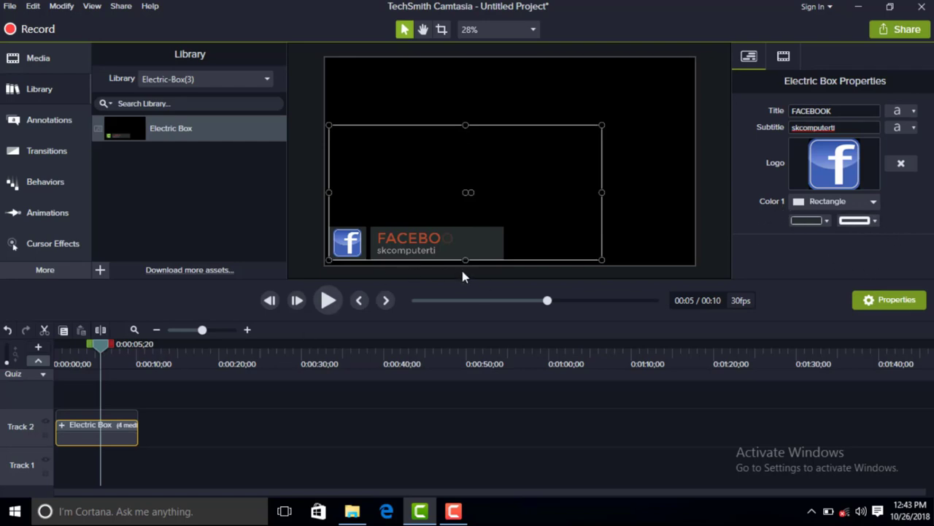
Set the Electric Box rectangle's fill colour to near-white #FBFBFB and its outline colour to red #D51919.
{"action": "left_click", "coordinate": [828, 219]}
{"action": "left_click", "coordinate": [836, 285]}
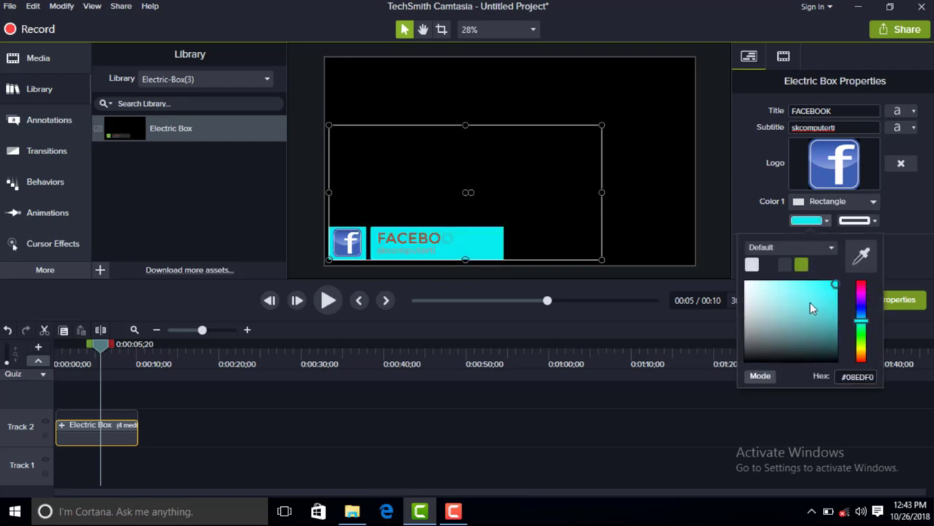
{"action": "left_click", "coordinate": [745, 283]}
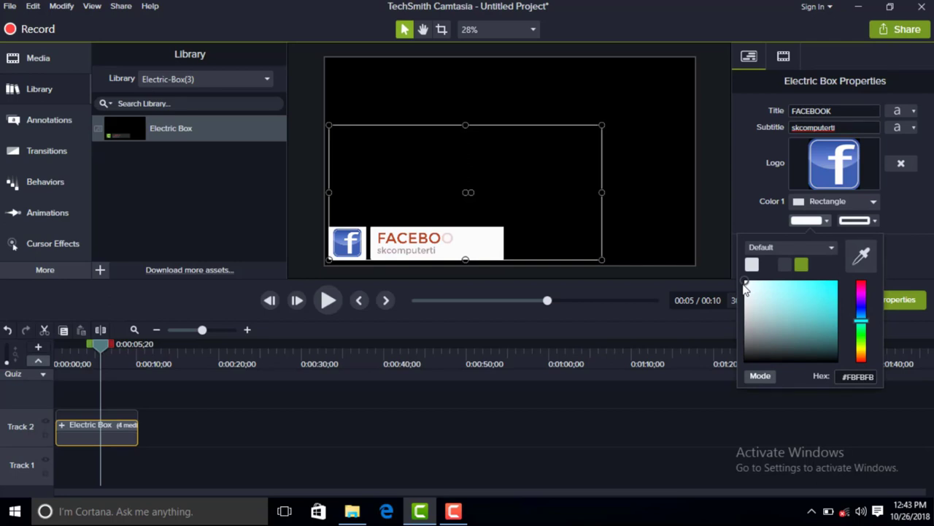
{"action": "left_click", "coordinate": [875, 219]}
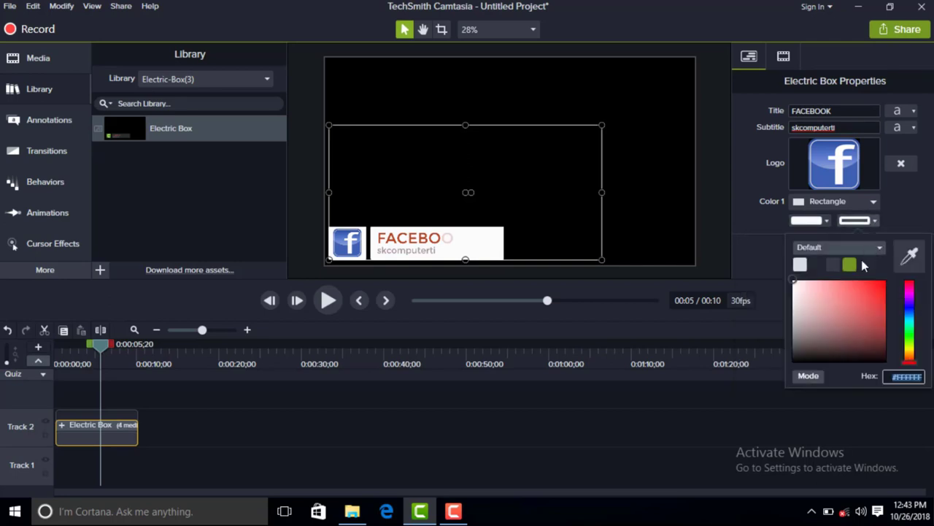
{"action": "left_click_drag", "start_coordinate": [871, 286], "coordinate": [880, 286]}
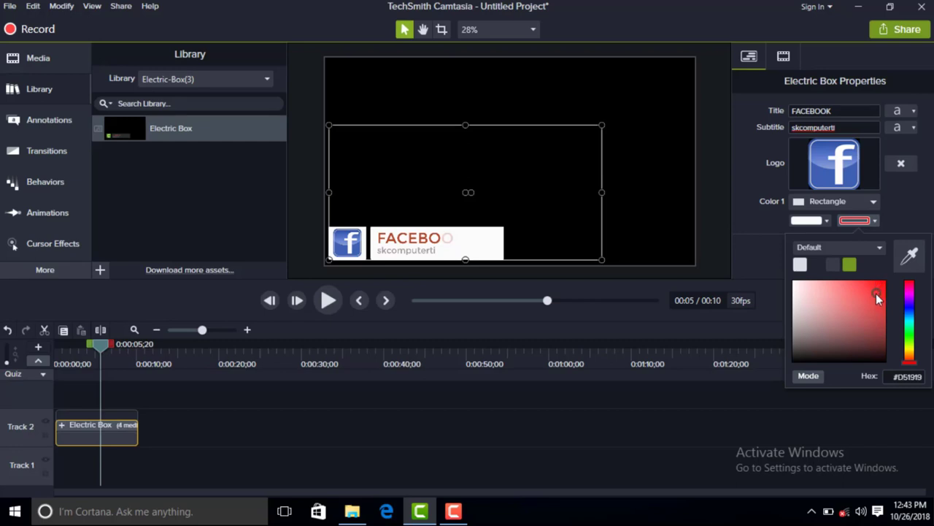
{"action": "left_click", "coordinate": [791, 96]}
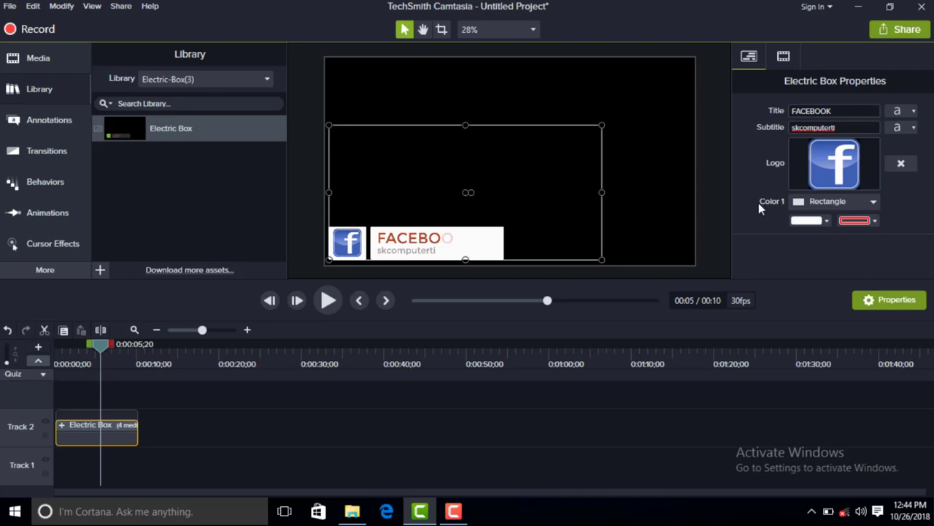
{"action": "left_click", "coordinate": [827, 221]}
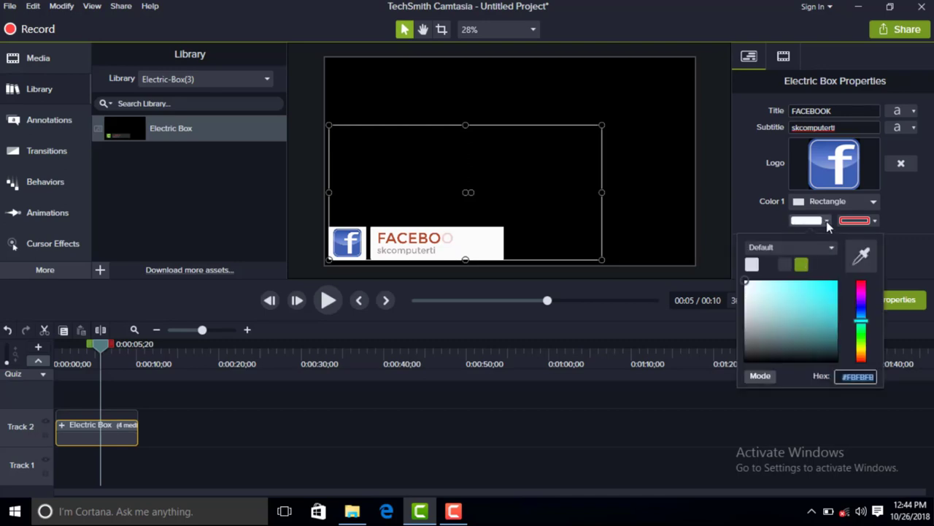
{"action": "left_click", "coordinate": [827, 223]}
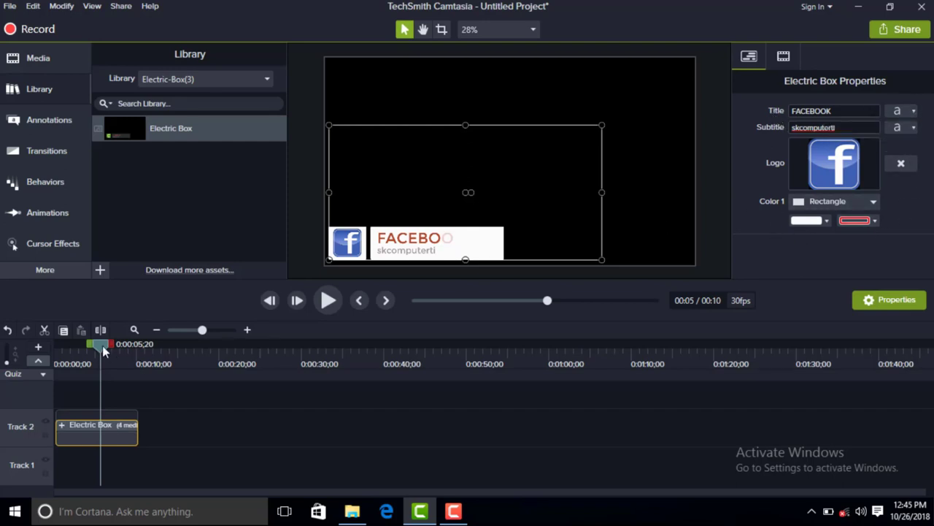
Set the playhead to 0:00:04;08 and change the FACEBOOK title's text colour to blue #0D18FD.
{"action": "left_click_drag", "start_coordinate": [103, 351], "coordinate": [88, 346]}
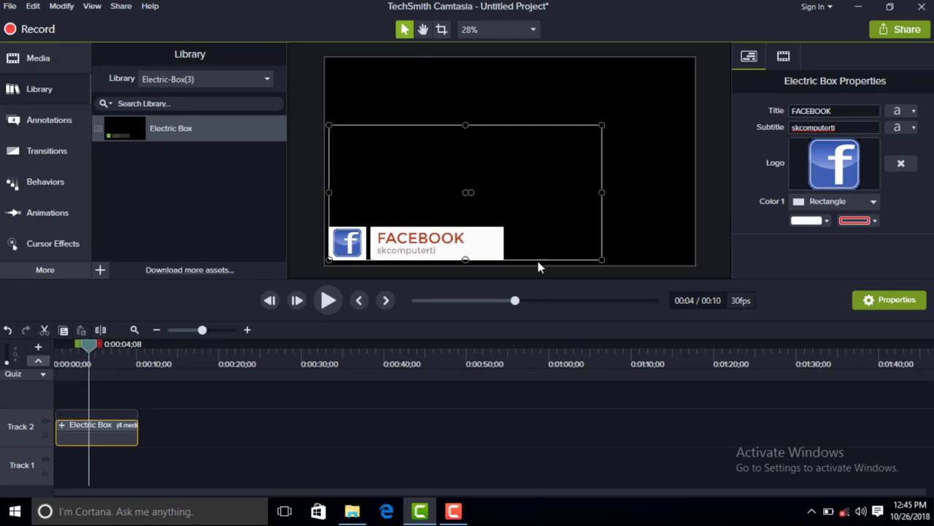
{"action": "left_click", "coordinate": [911, 111]}
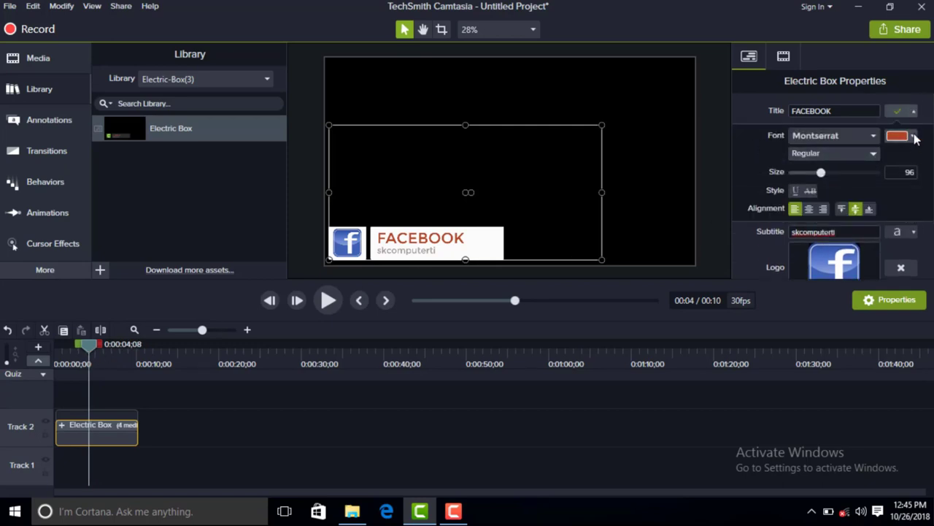
{"action": "left_click", "coordinate": [914, 137]}
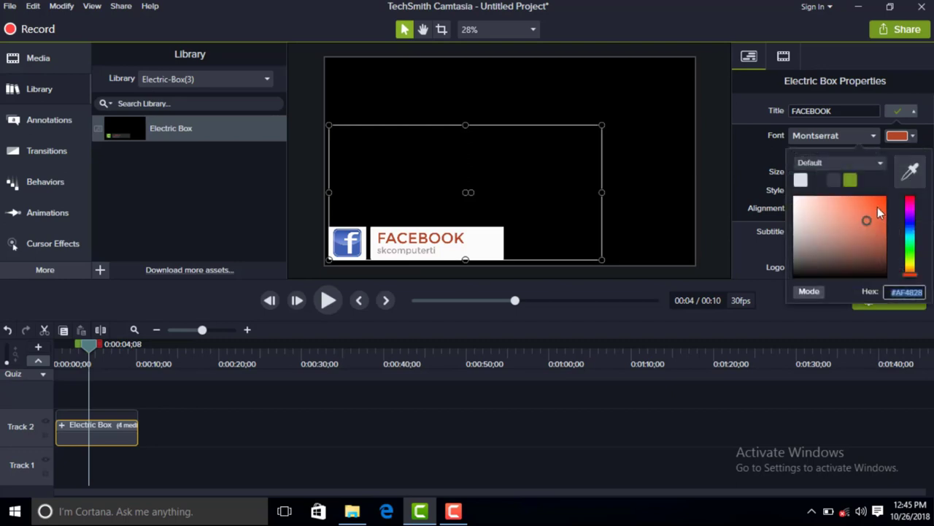
{"action": "left_click_drag", "start_coordinate": [881, 204], "coordinate": [884, 201]}
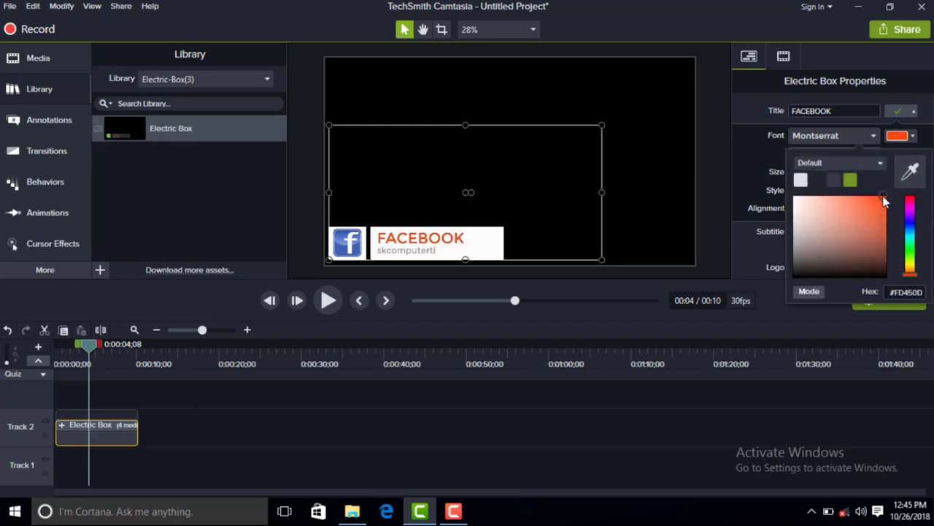
{"action": "left_click", "coordinate": [910, 222]}
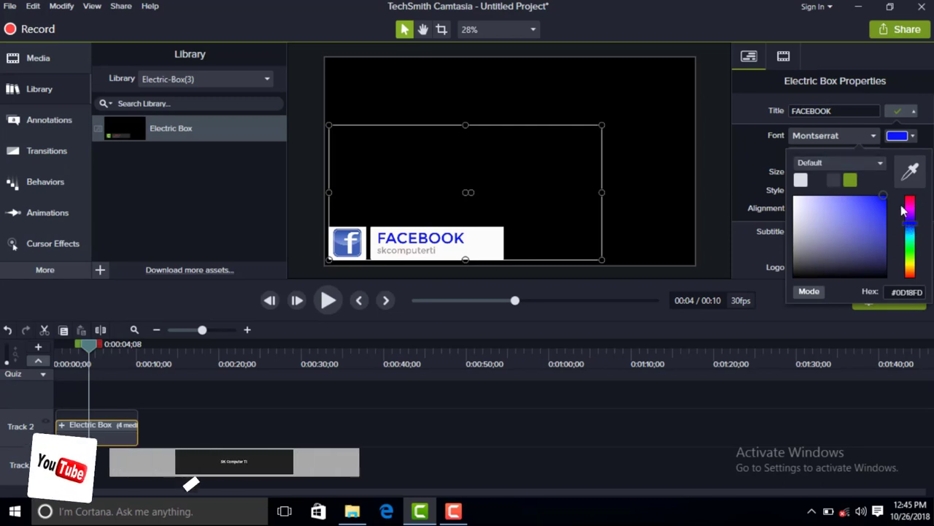
Set the FACEBOOK title's font to Arial Black and increase its font size.
{"action": "left_click", "coordinate": [872, 137]}
{"action": "left_click", "coordinate": [828, 139]}
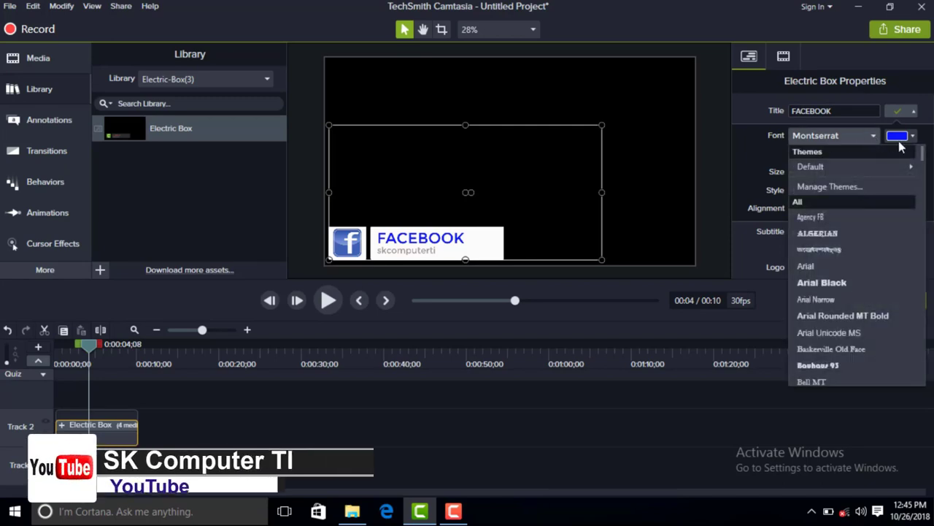
{"action": "left_click", "coordinate": [823, 283]}
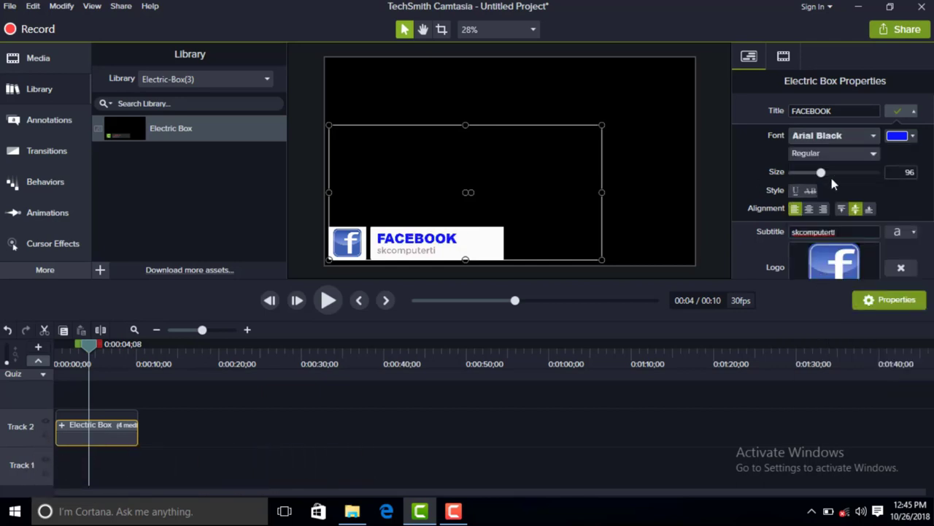
{"action": "left_click_drag", "start_coordinate": [821, 173], "coordinate": [836, 181]}
{"action": "left_click", "coordinate": [914, 110]}
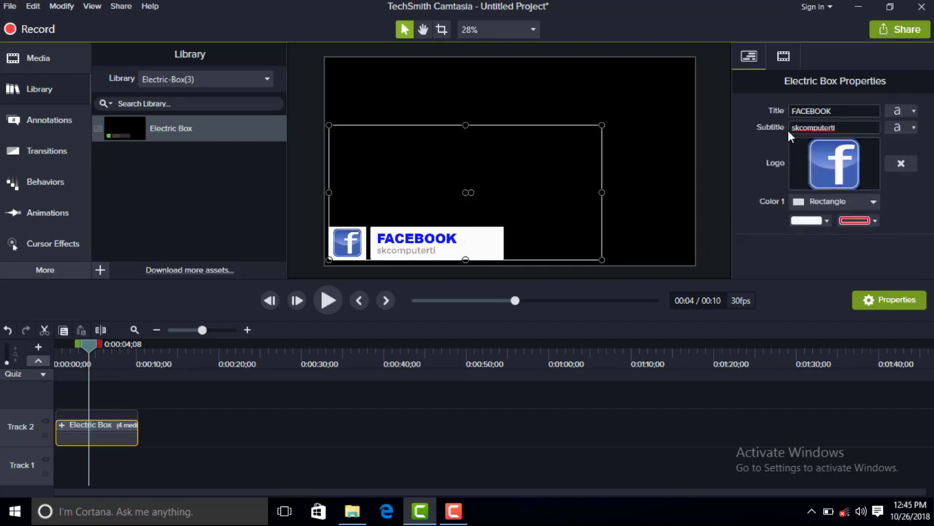
Set the skcomputerti subtitle's text colour to red #FF002A and its font size to 231.
{"action": "left_click", "coordinate": [914, 128]}
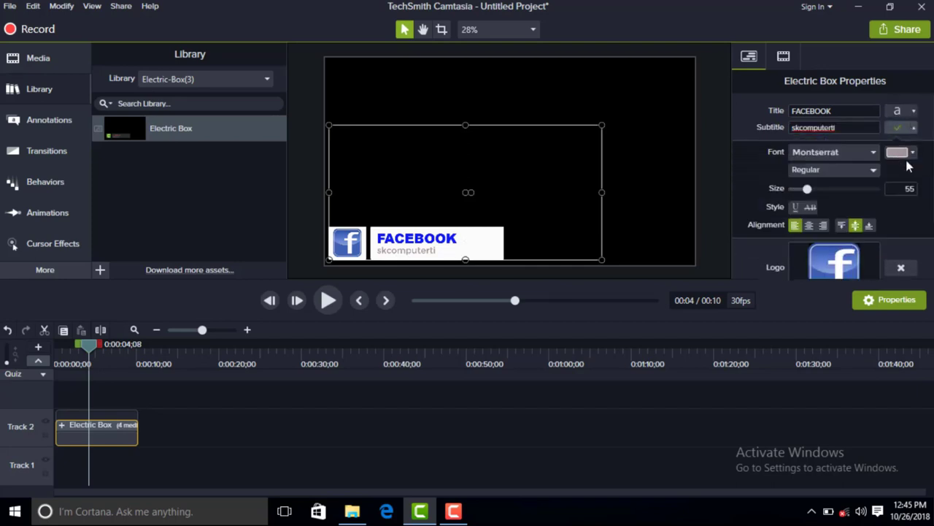
{"action": "left_click", "coordinate": [911, 152]}
{"action": "left_click_drag", "start_coordinate": [881, 229], "coordinate": [888, 213]}
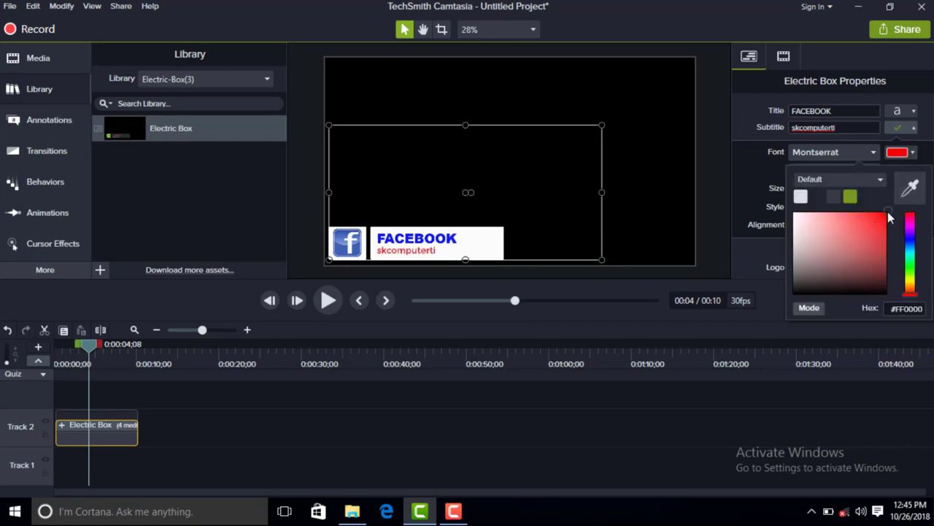
{"action": "left_click_drag", "start_coordinate": [910, 286], "coordinate": [910, 287]}
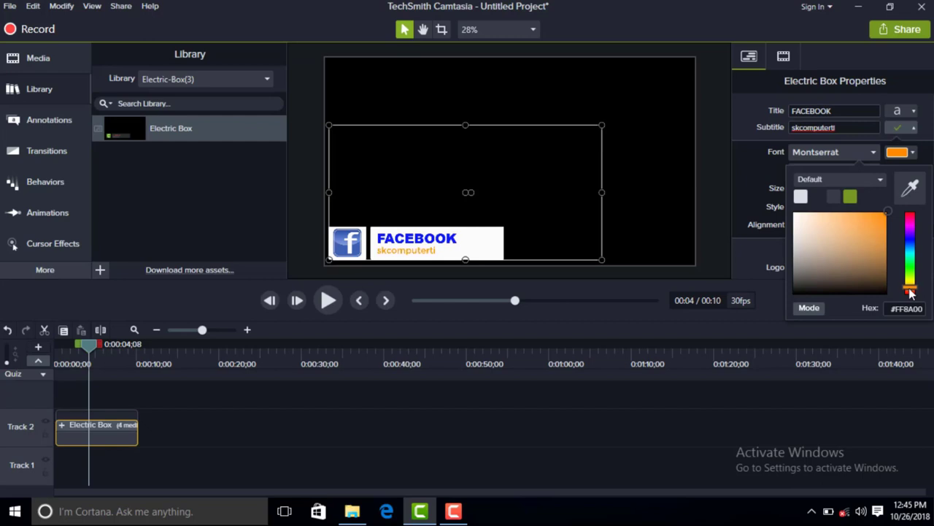
{"action": "left_click", "coordinate": [908, 219]}
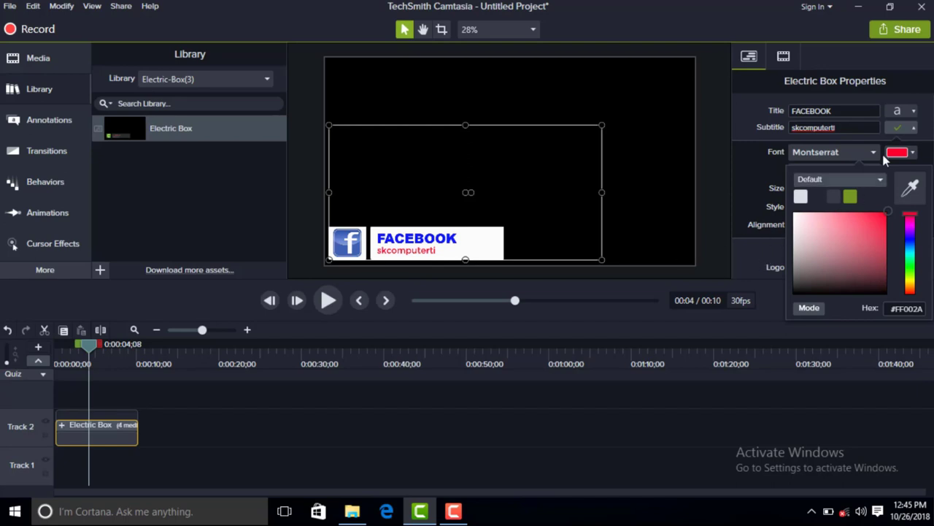
{"action": "left_click", "coordinate": [929, 160]}
{"action": "left_click_drag", "start_coordinate": [809, 191], "coordinate": [867, 195]}
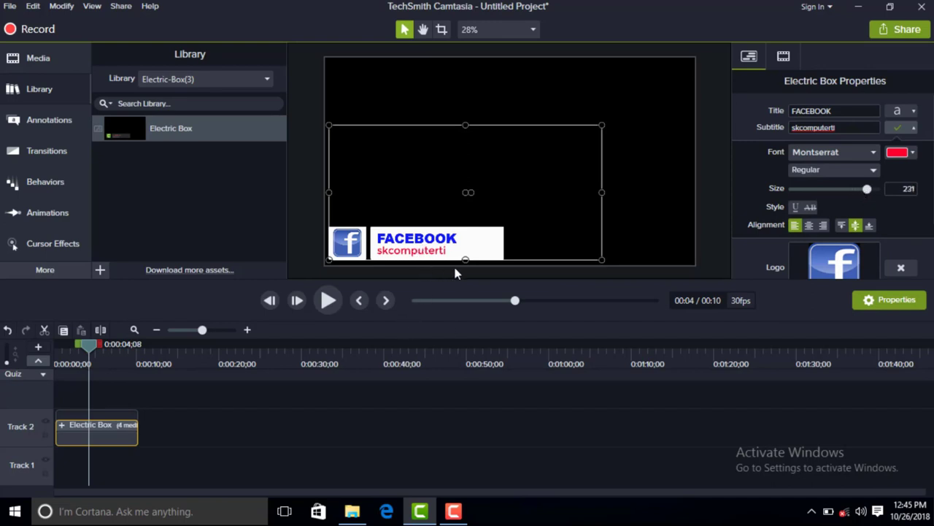
Play the recoloured lower third from the start of the timeline to check its animation.
{"action": "scroll", "coordinate": [905, 182], "scroll_direction": "down", "scroll_amount": 2}
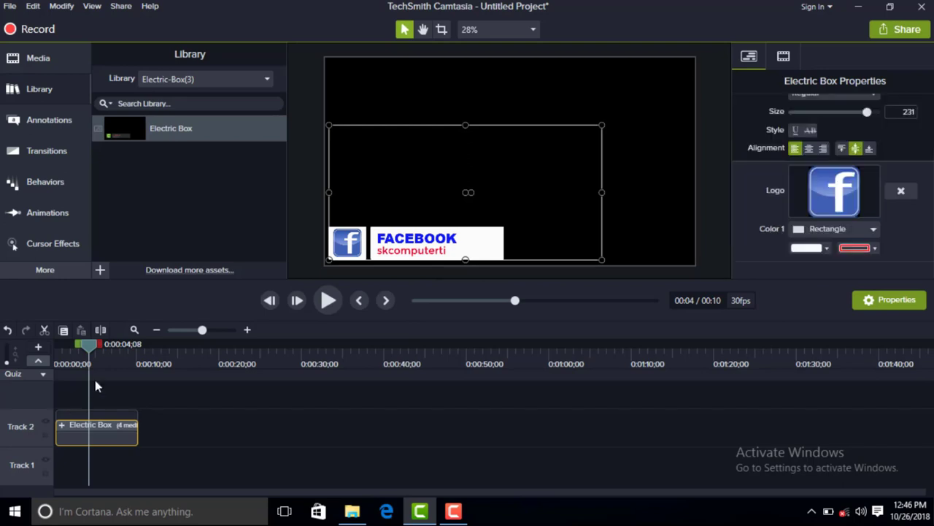
{"action": "left_click_drag", "start_coordinate": [86, 347], "coordinate": [59, 348]}
{"action": "left_click", "coordinate": [325, 301]}
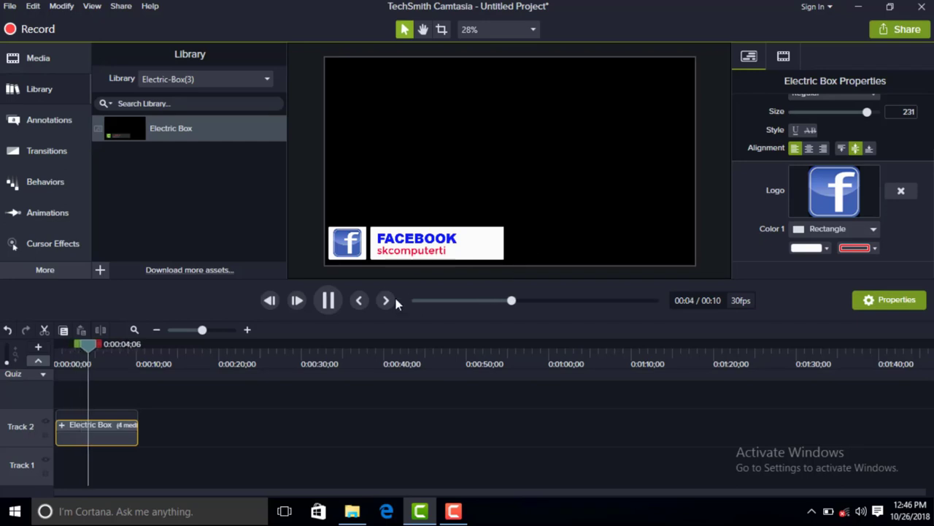
{"action": "left_click", "coordinate": [329, 305]}
Set the playhead to 0:00:04;18 and widen the FACEBOOK title's text box beyond the white rectangle.
{"action": "left_click_drag", "start_coordinate": [108, 347], "coordinate": [85, 355]}
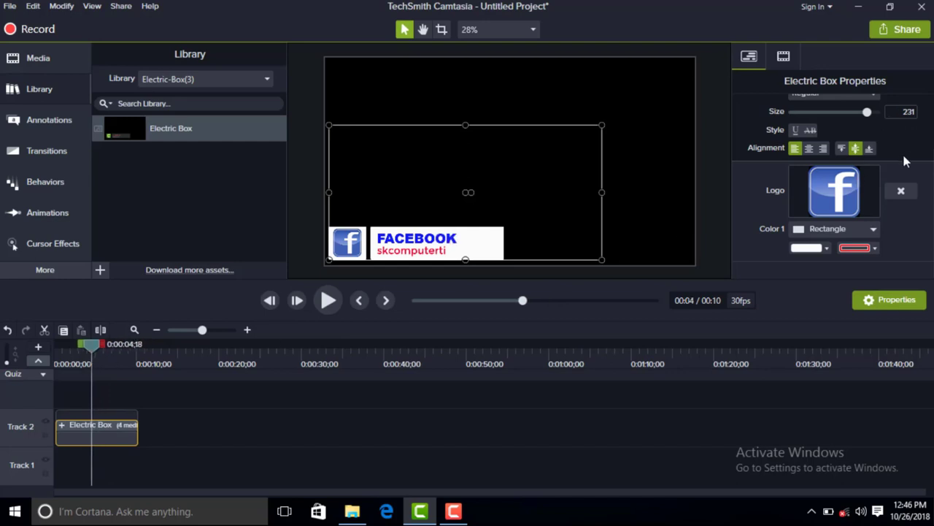
{"action": "double_click", "coordinate": [426, 239]}
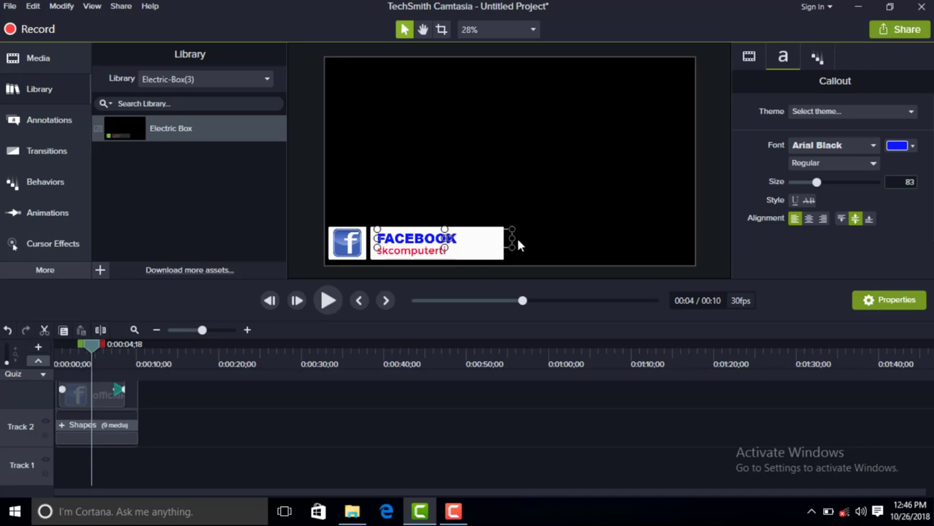
{"action": "left_click_drag", "start_coordinate": [514, 238], "coordinate": [563, 238]}
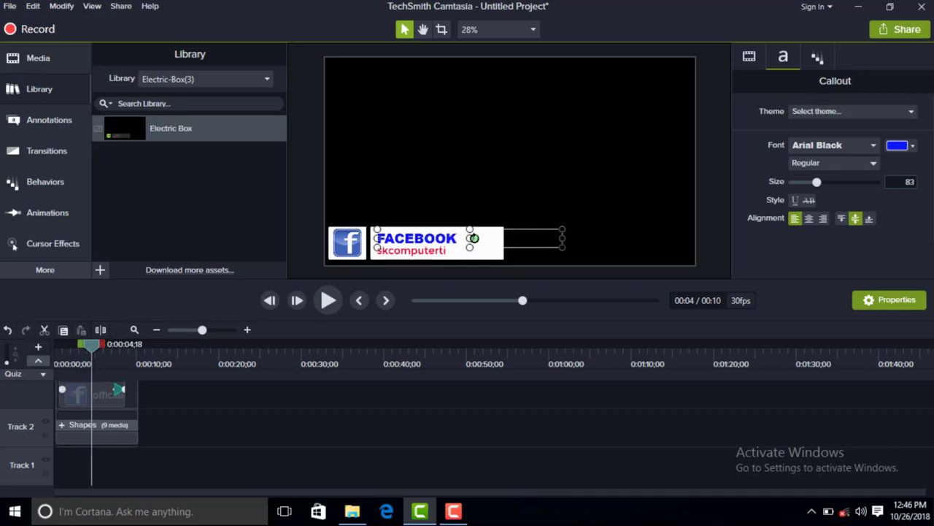
Play the lower third through to its end and return the playhead to 0:00:05;21.
{"action": "left_click", "coordinate": [328, 302]}
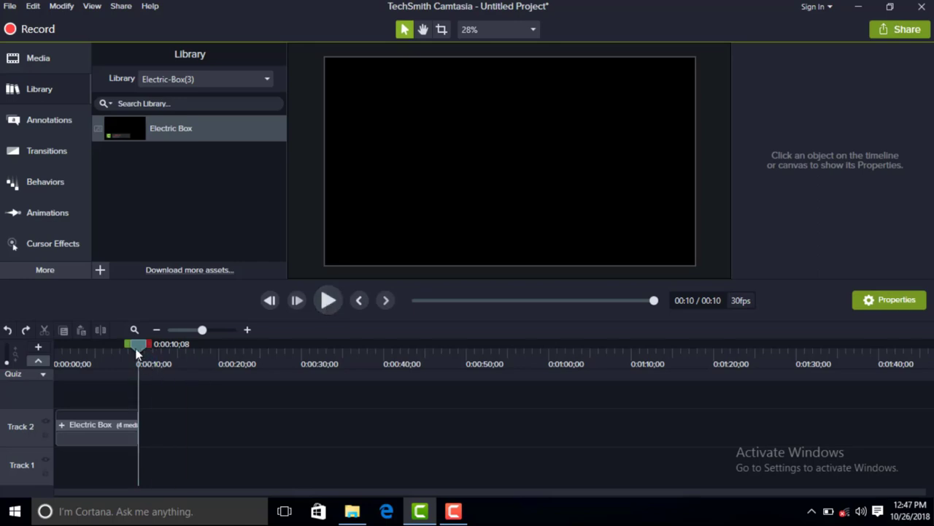
{"action": "left_click_drag", "start_coordinate": [139, 344], "coordinate": [100, 344]}
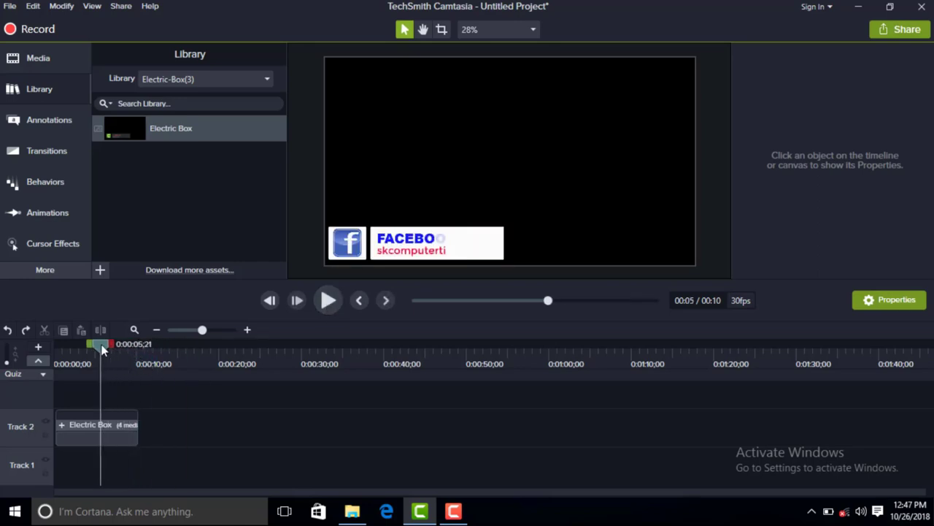